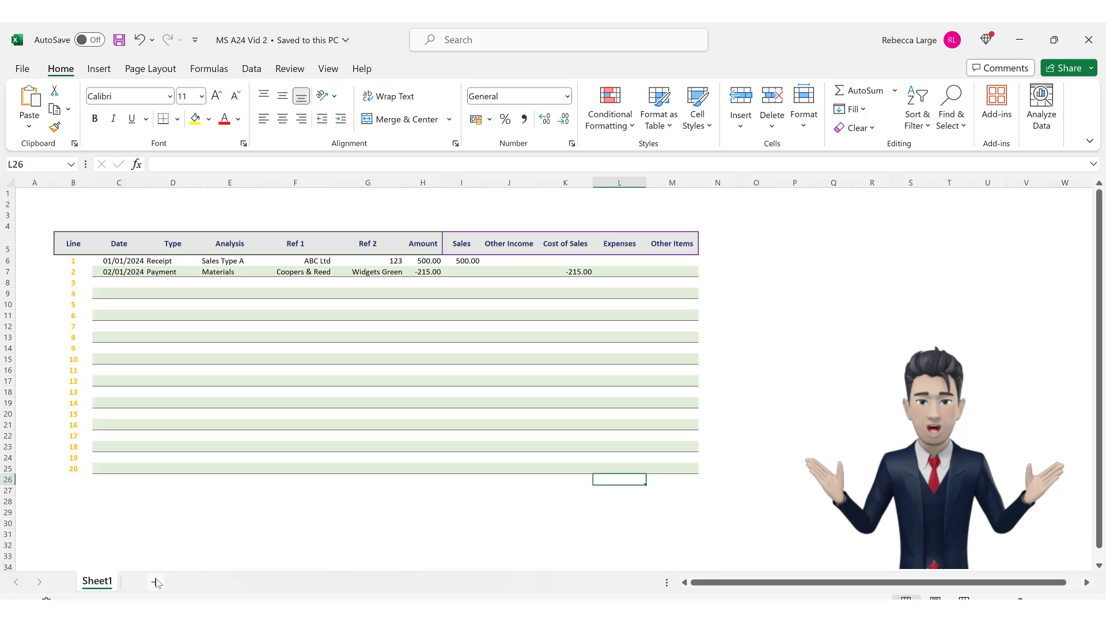
# - Add a new worksheet and rename it 'Analysis'
pyautogui.click(156, 582)
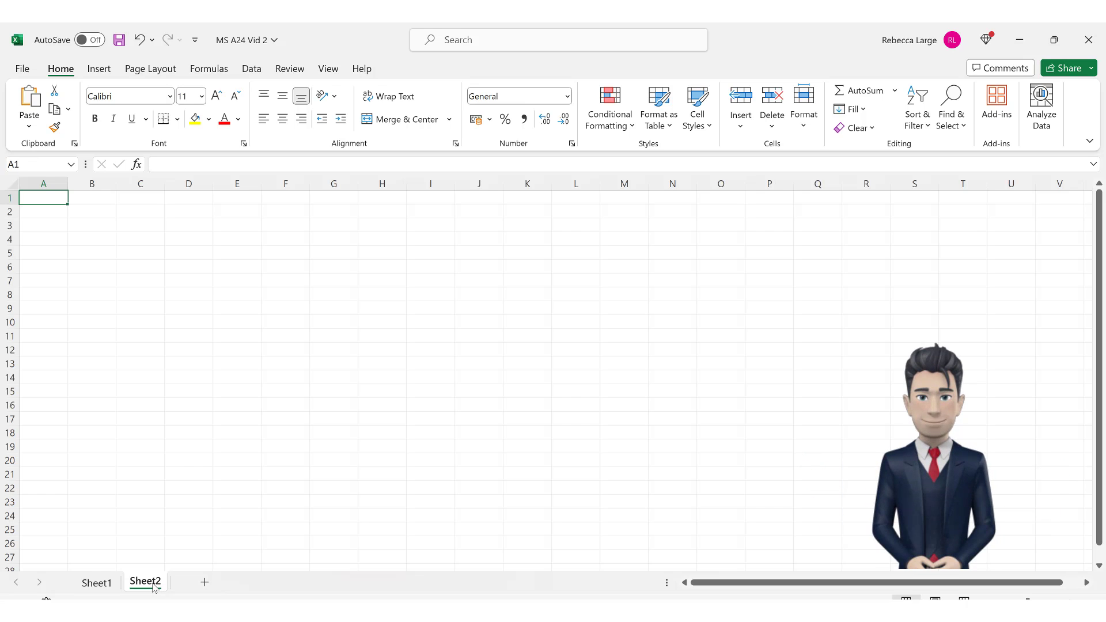
pyautogui.rightClick(154, 582)
pyautogui.click(217, 403)
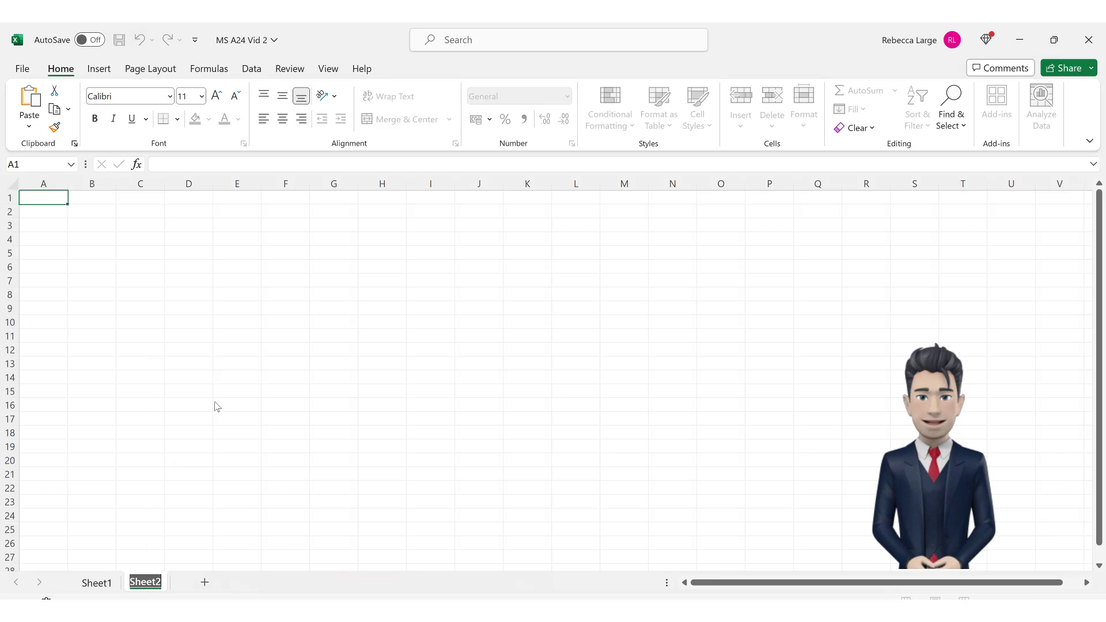
pyautogui.write('Analysis')
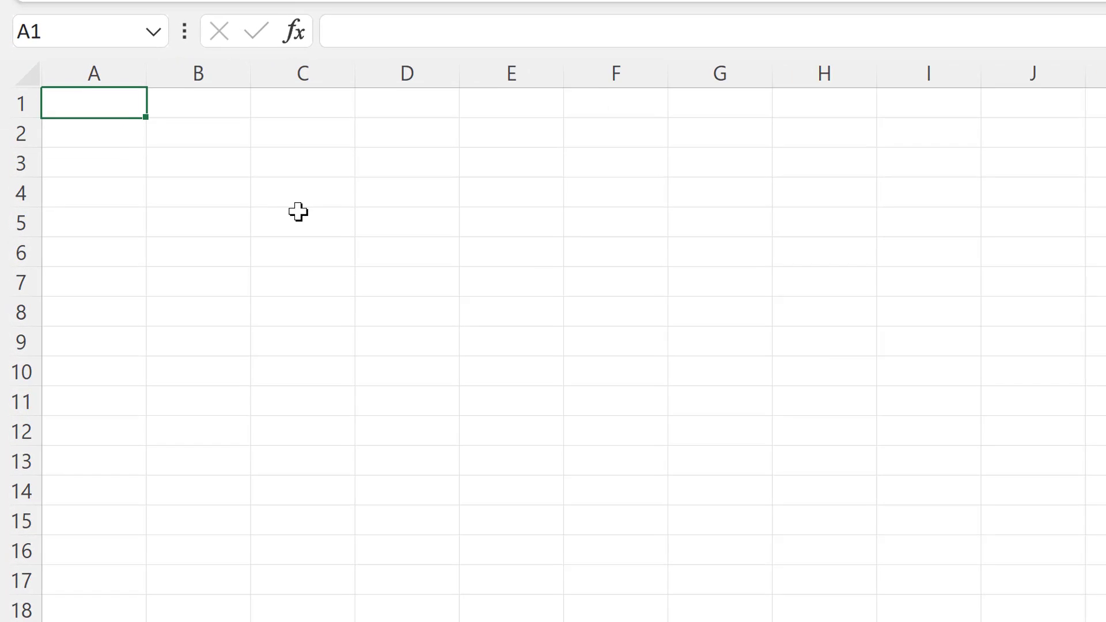
# - Enter Sales, then Sales A through Sales E, in cells C5 to C10
pyautogui.click(160, 254)
pyautogui.write('Sales')
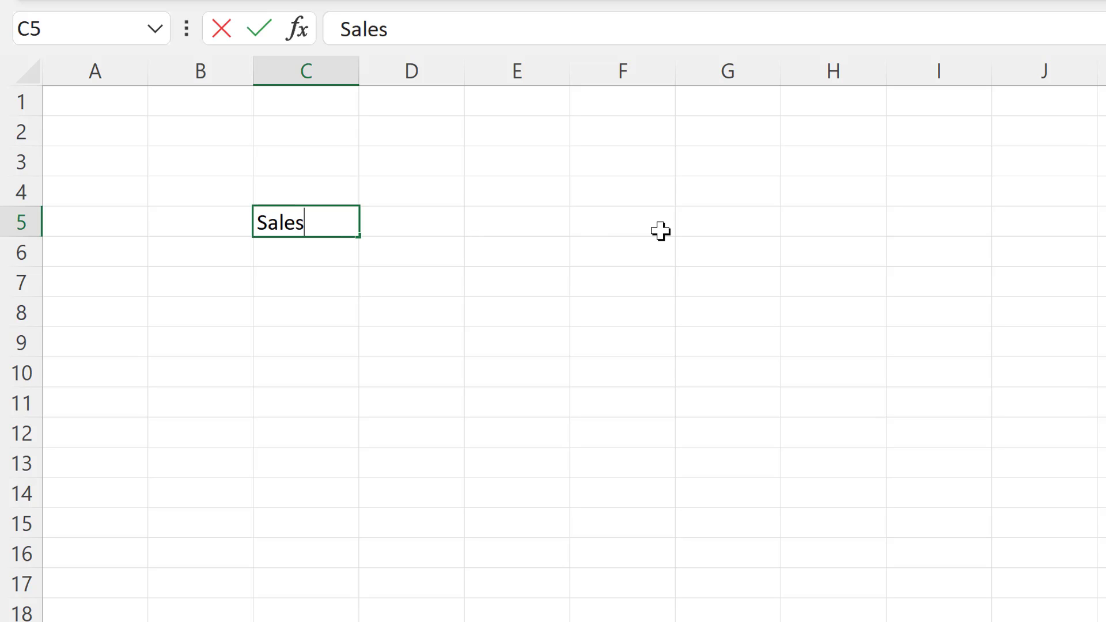
pyautogui.press('Return')
pyautogui.write('Sales')
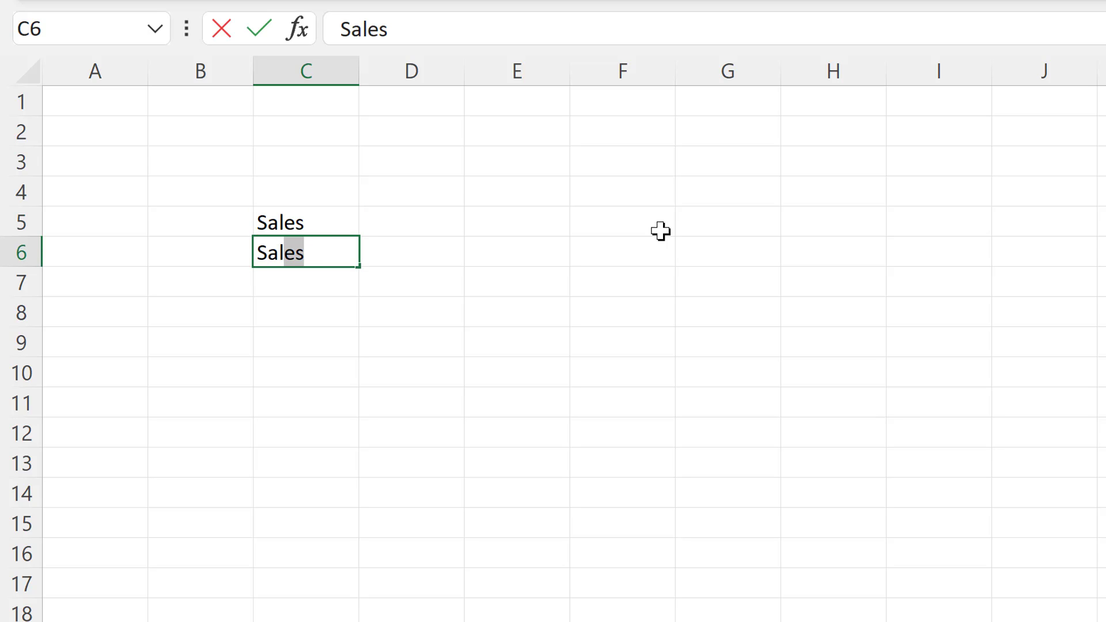
pyautogui.write(' A')
pyautogui.press('Return')
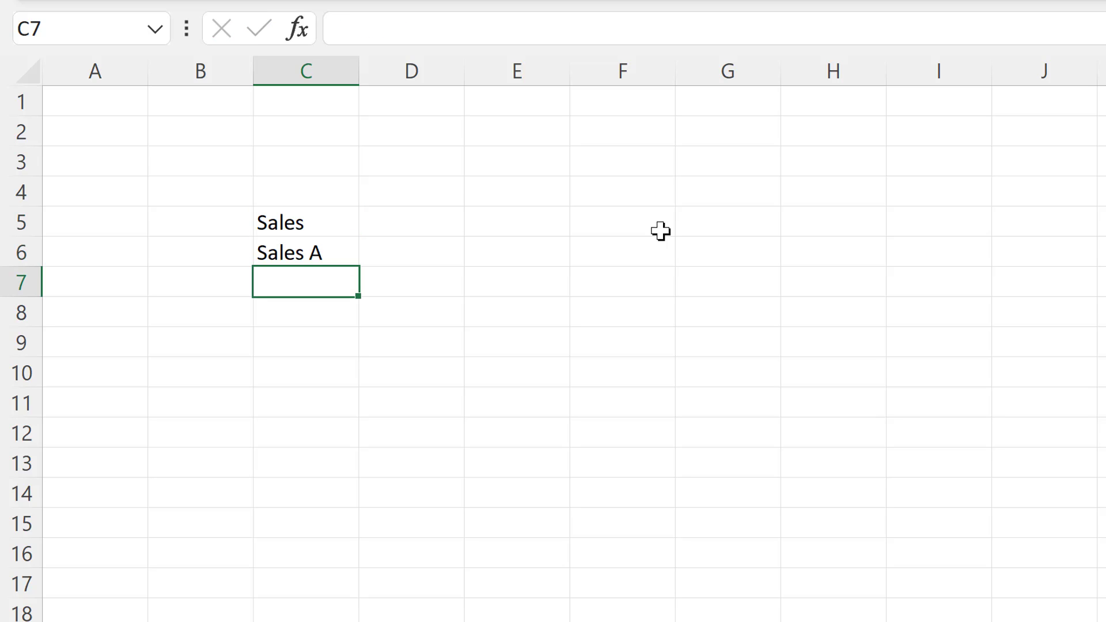
pyautogui.write('Sales B')
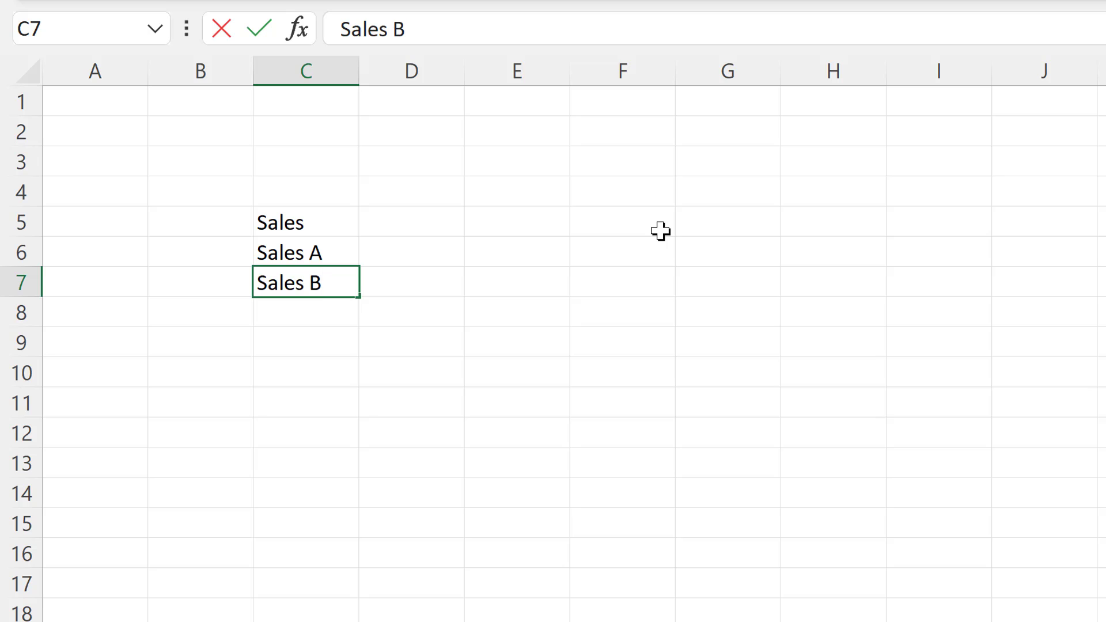
pyautogui.press('Return')
pyautogui.write('Sales C')
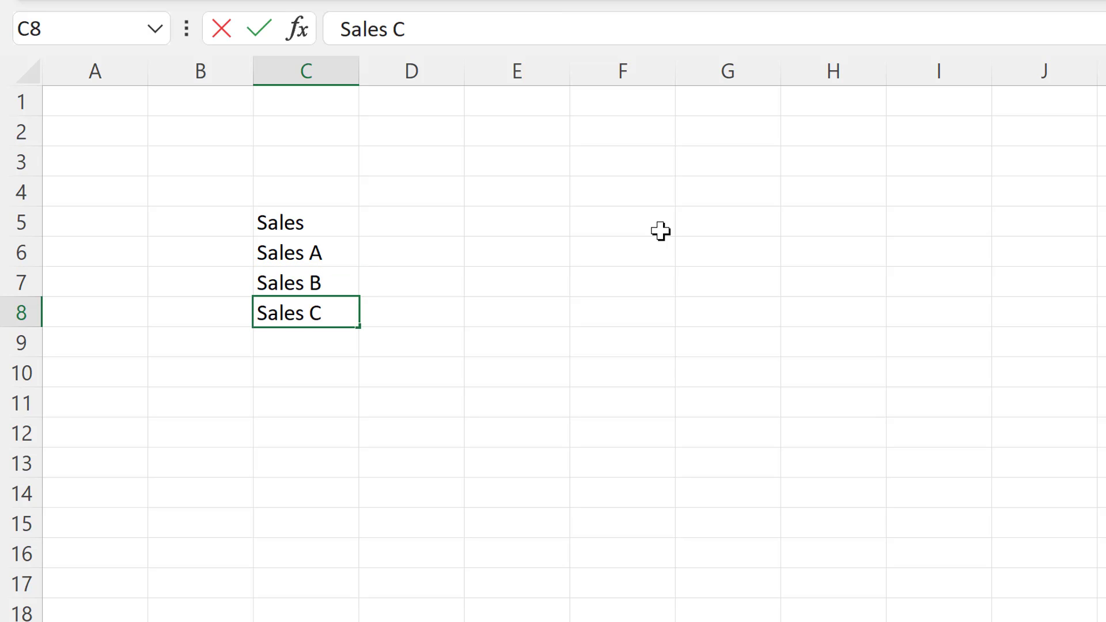
pyautogui.press('Return')
pyautogui.write('Sales ')
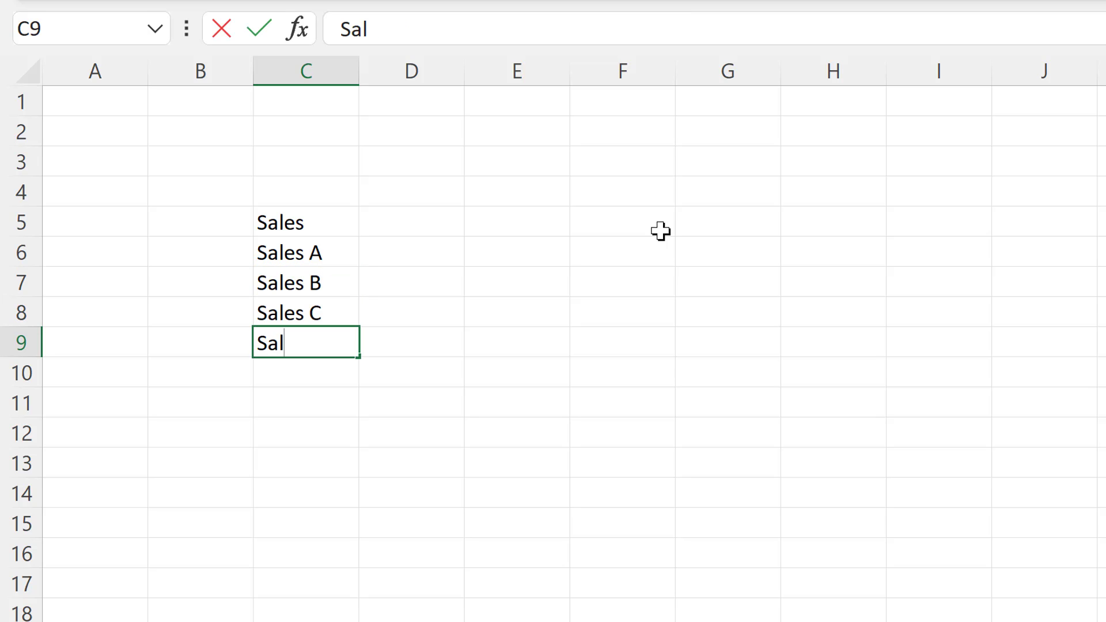
pyautogui.write('D')
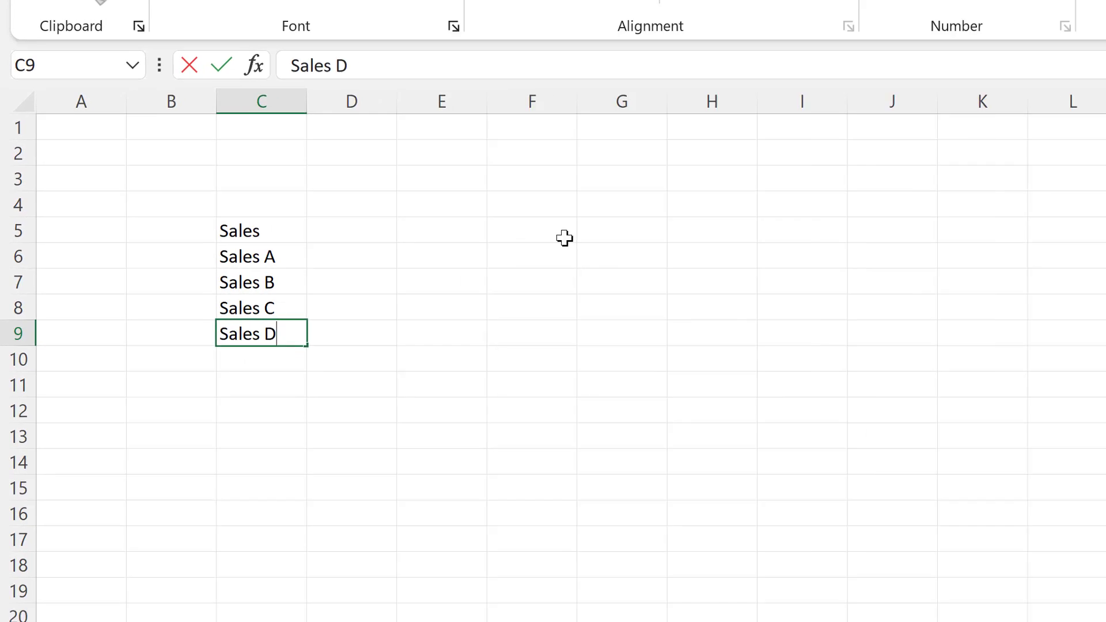
pyautogui.press('Return')
pyautogui.write('Sales')
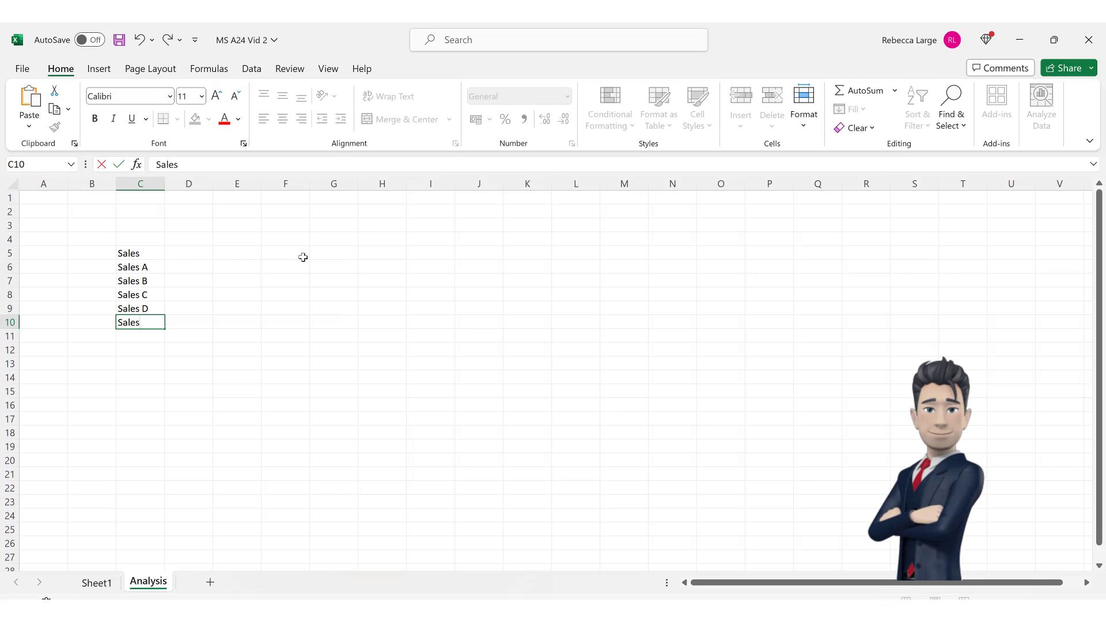
pyautogui.write(' E')
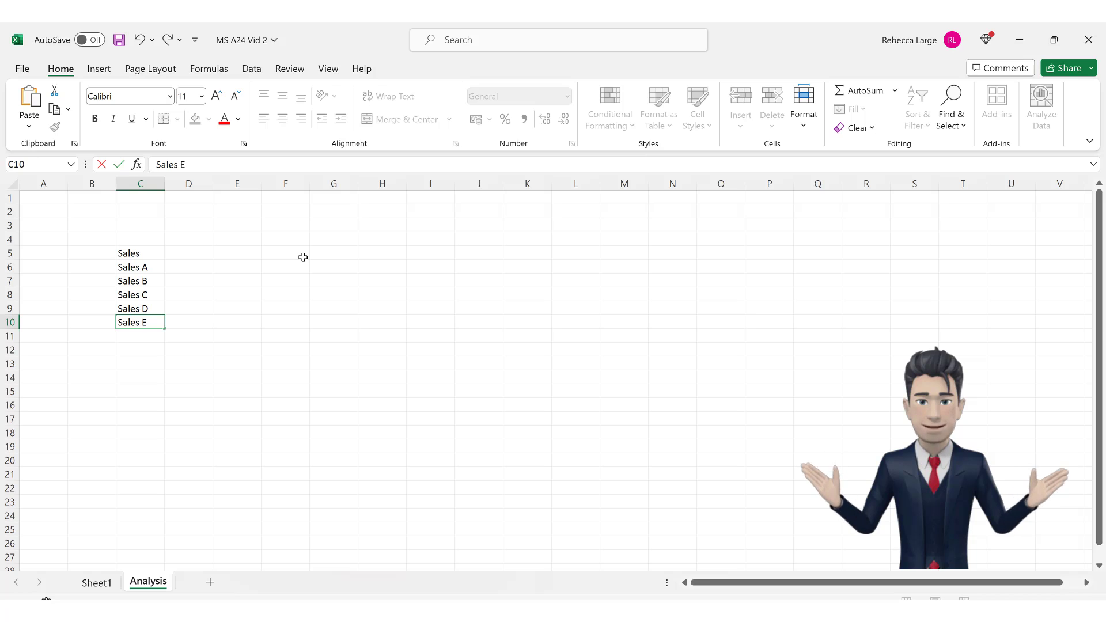
pyautogui.press('Return')
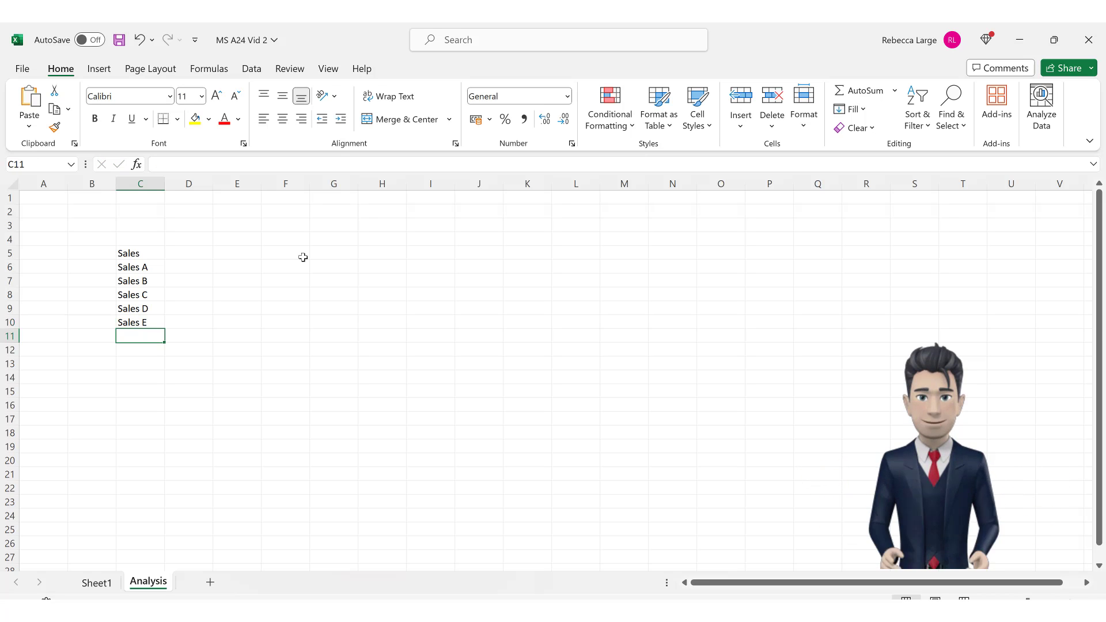
# - Leave C11 blank and enter the 'Cost of Sales' heading in cell C12
pyautogui.press('Return')
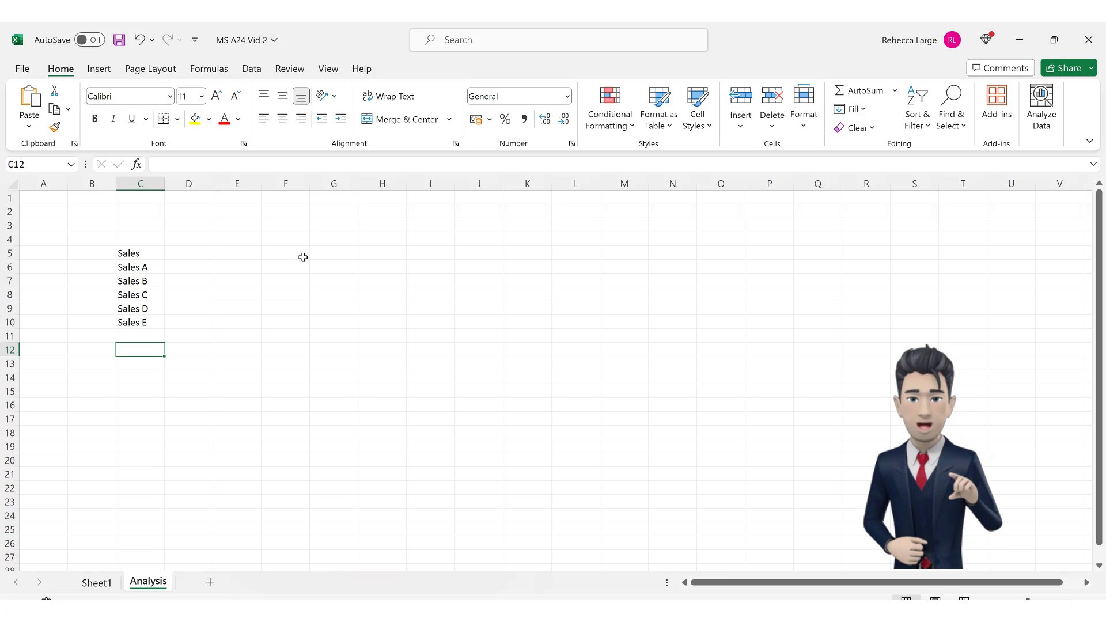
pyautogui.write('Cos')
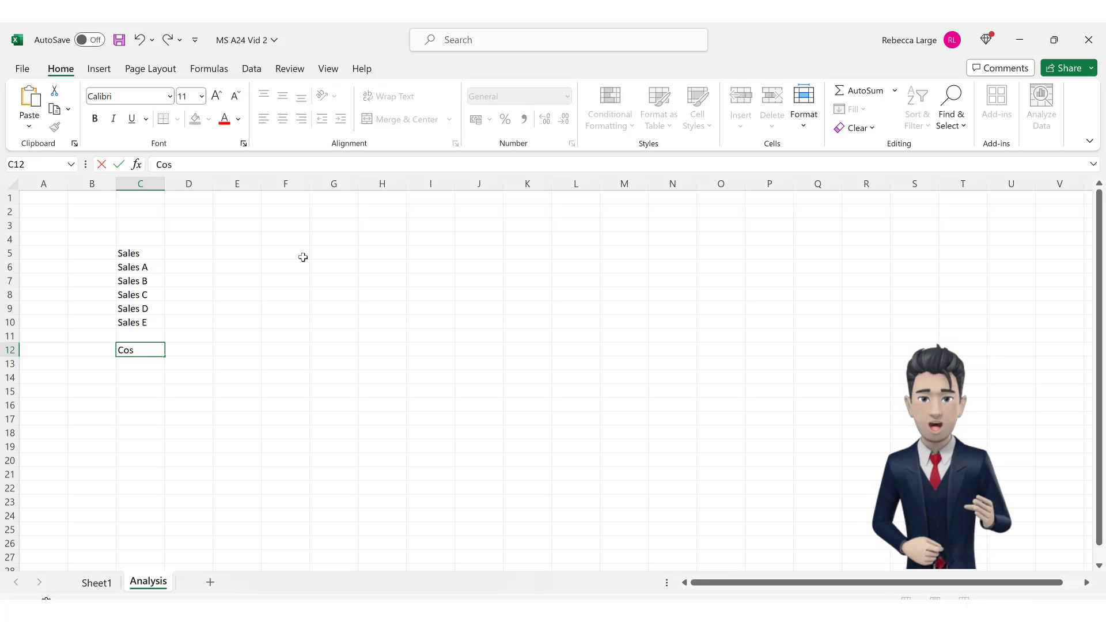
pyautogui.write('t of S')
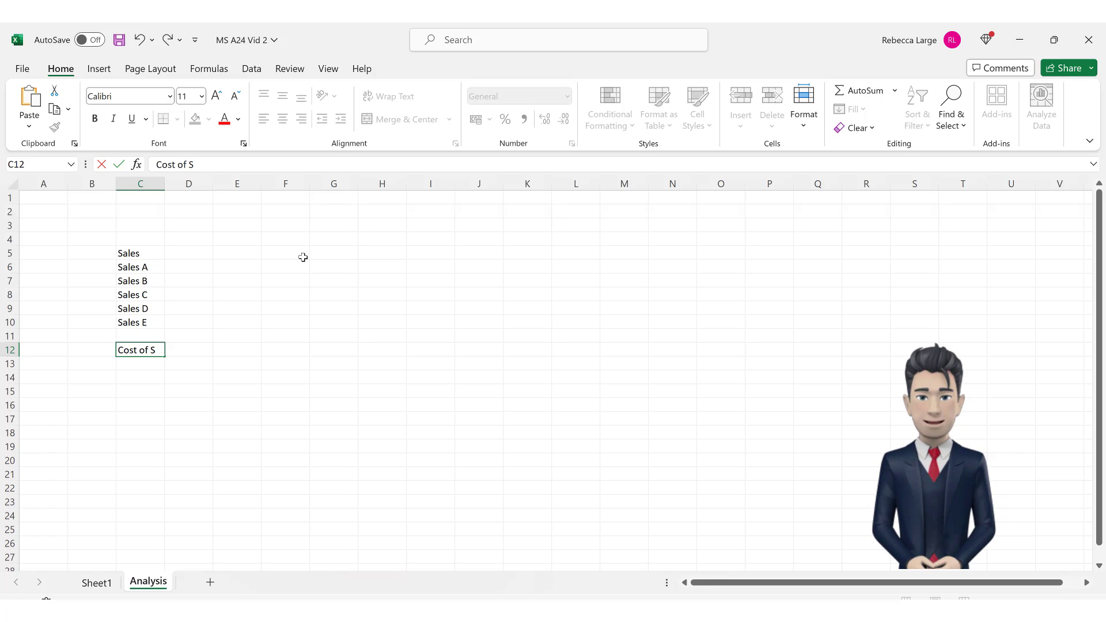
pyautogui.write('ales')
pyautogui.press('Return')
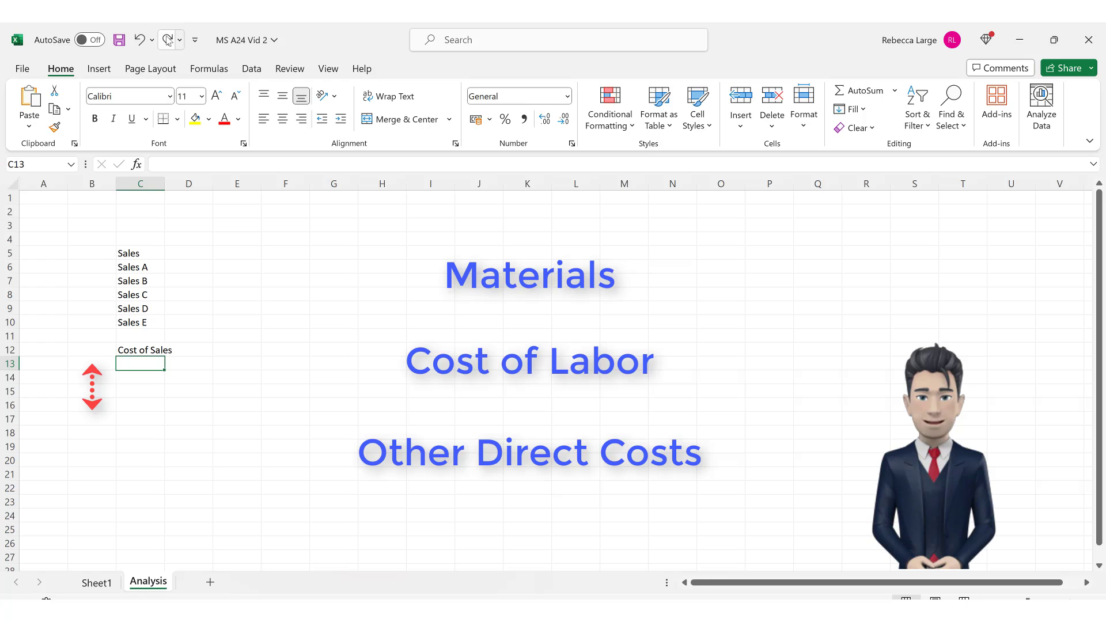
# - Enter Materials, Cost of Labor and Other Direct Costs in C13:C15, and Other Income in C17 and C18
pyautogui.click(168, 40)
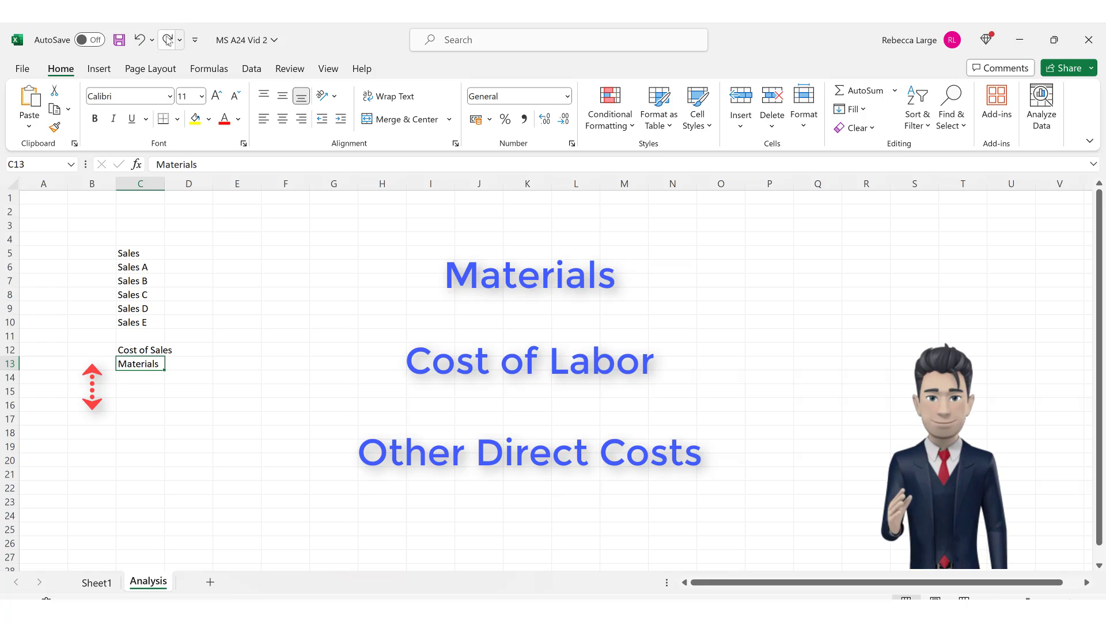
pyautogui.click(168, 40)
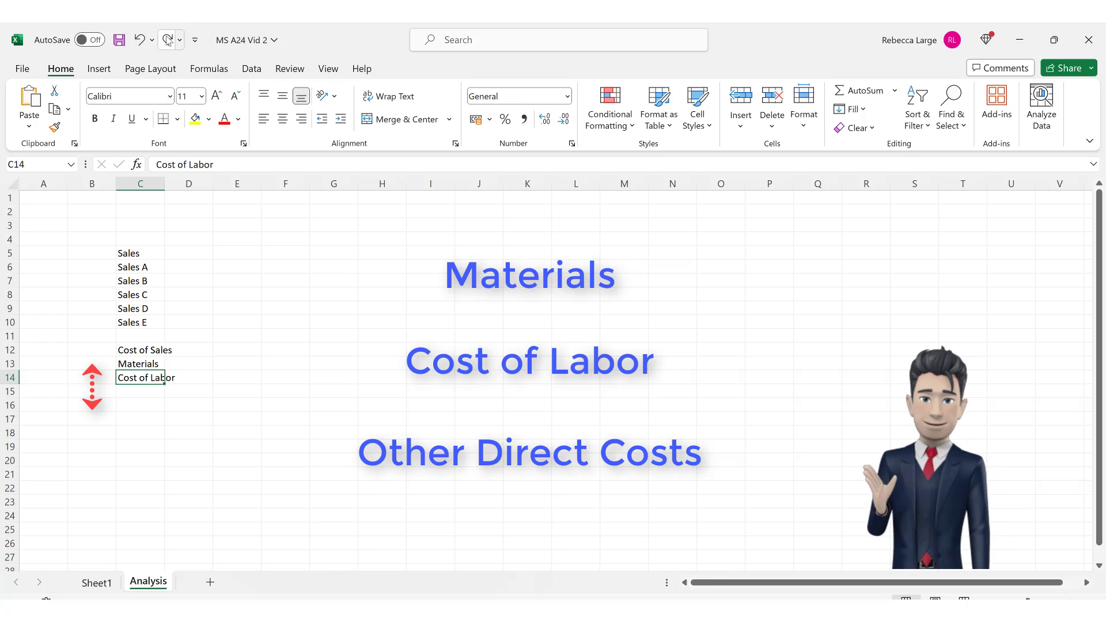
pyautogui.click(167, 40)
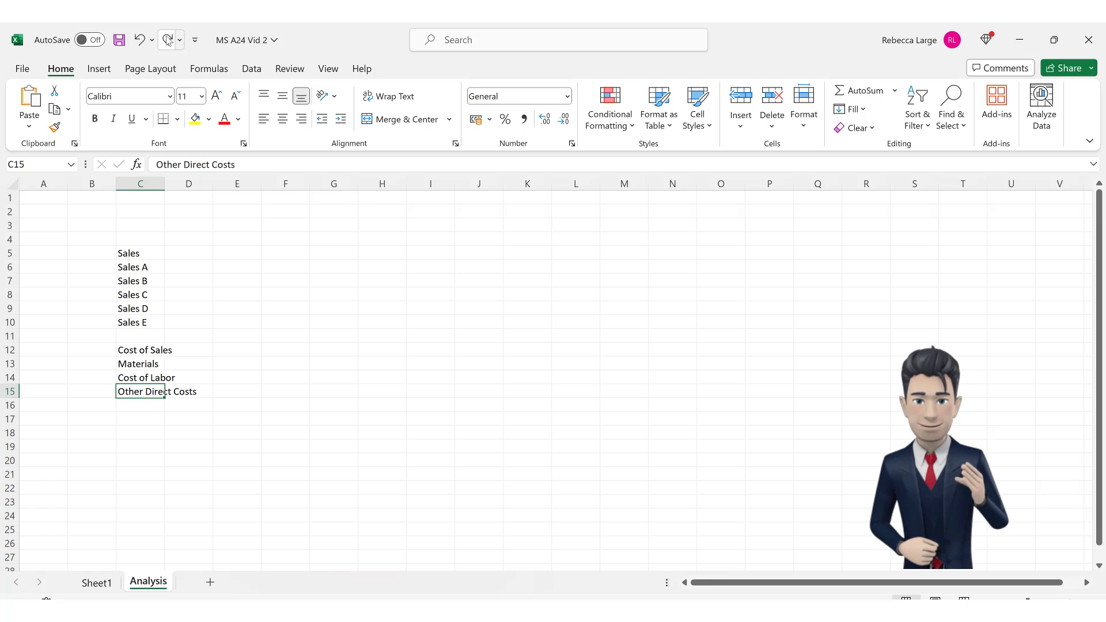
pyautogui.click(167, 41)
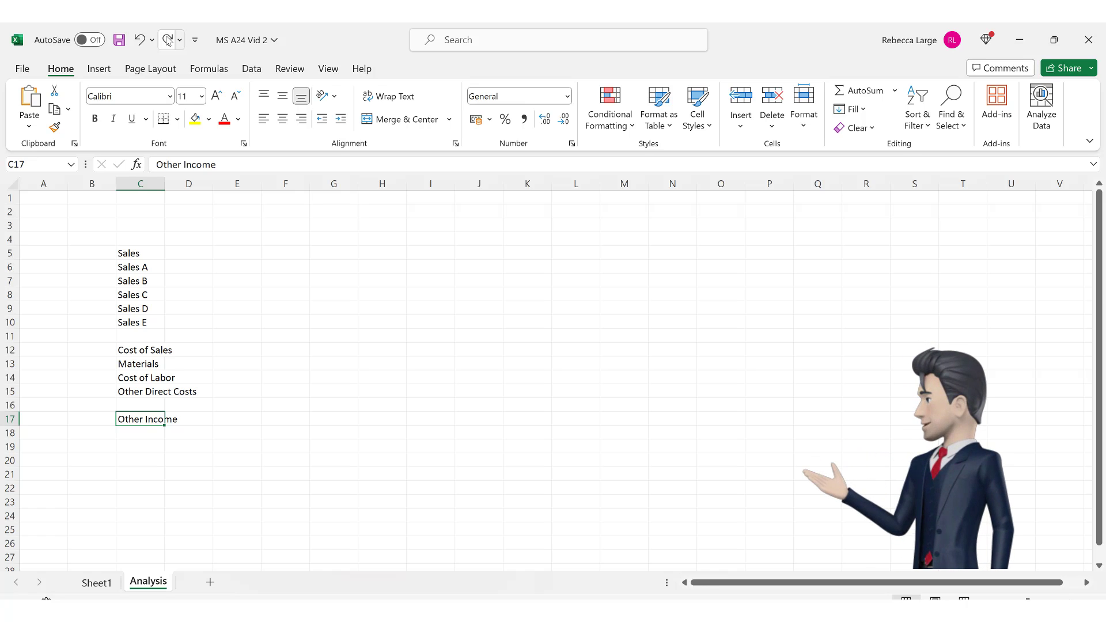
pyautogui.click(168, 40)
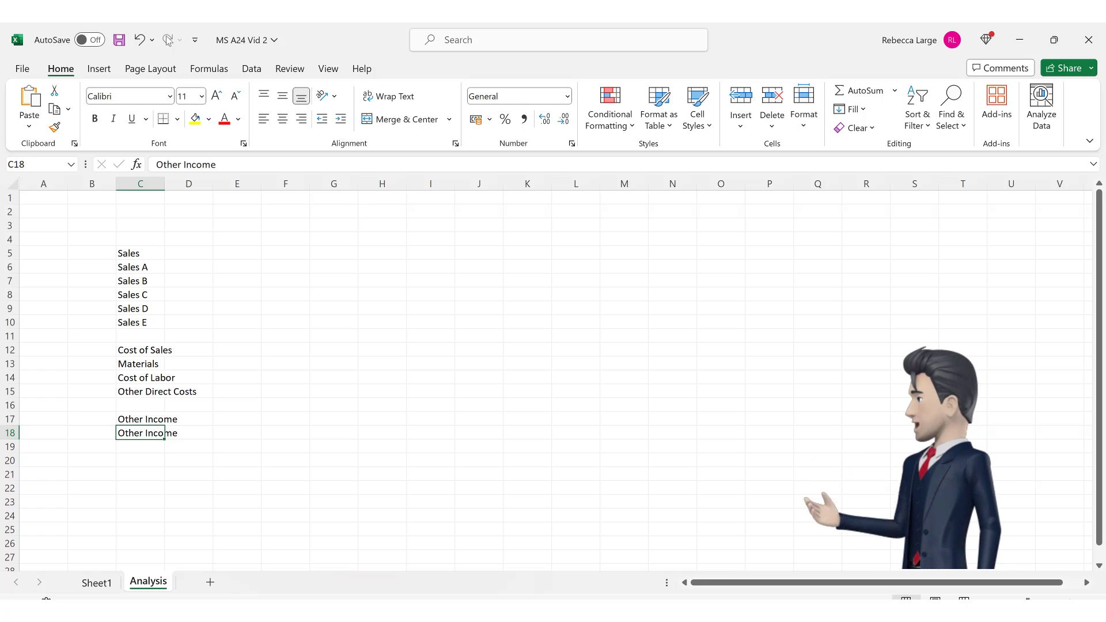
pyautogui.press('Return')
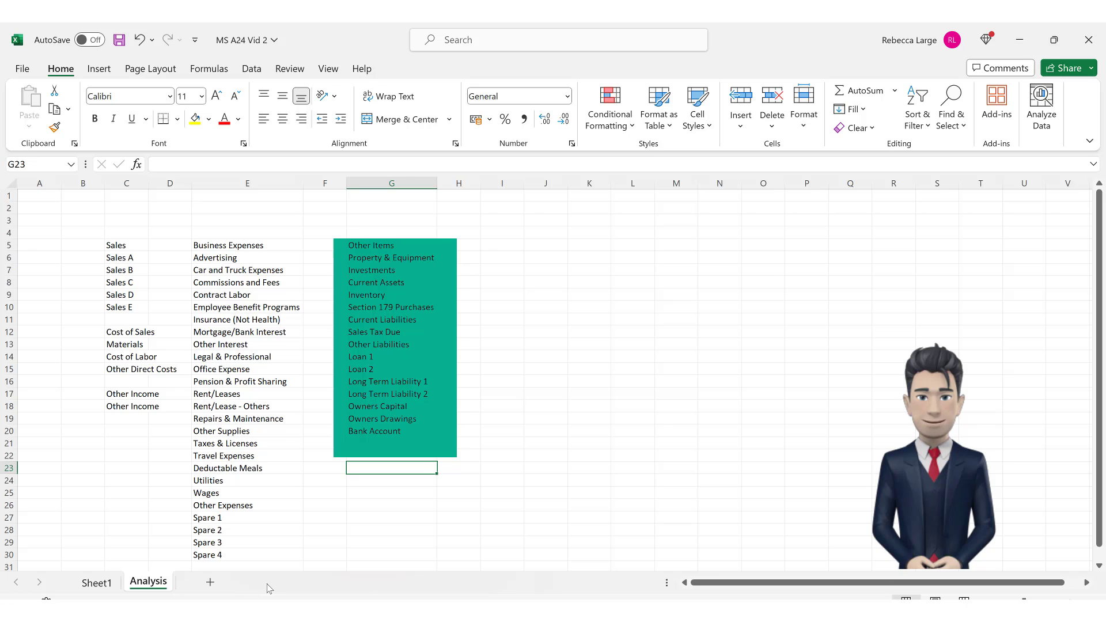
# - Save the workbook with Ctrl+S
pyautogui.hotkey('ctrl', 's')
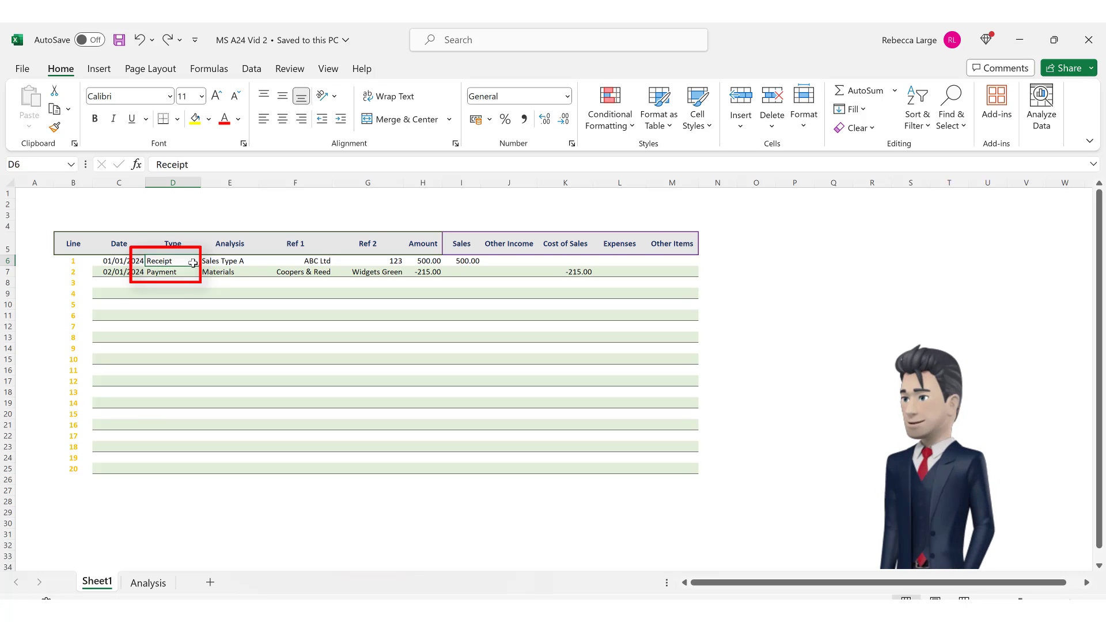
pyautogui.click(191, 271)
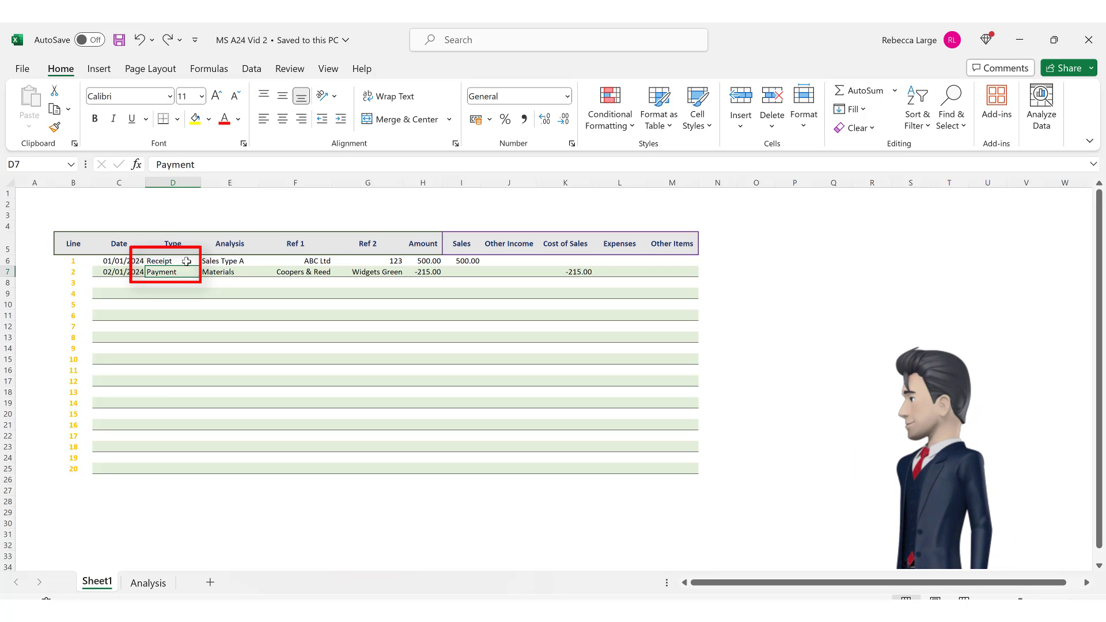
pyautogui.click(186, 261)
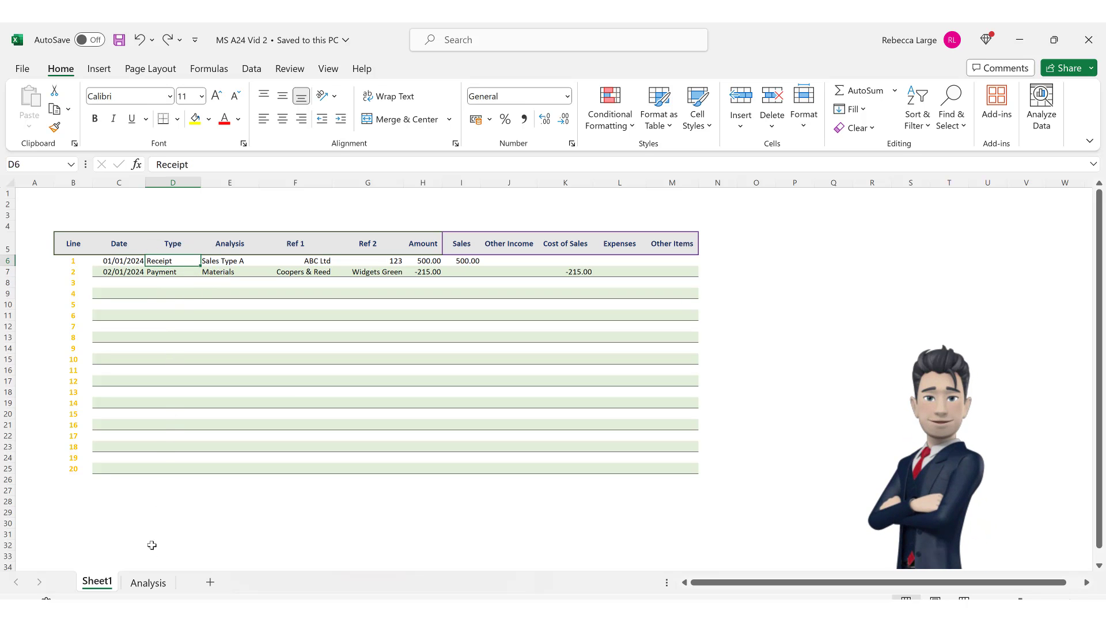
# - On the Analysis sheet, type Receipt in I5 and Payment in I6
pyautogui.click(154, 583)
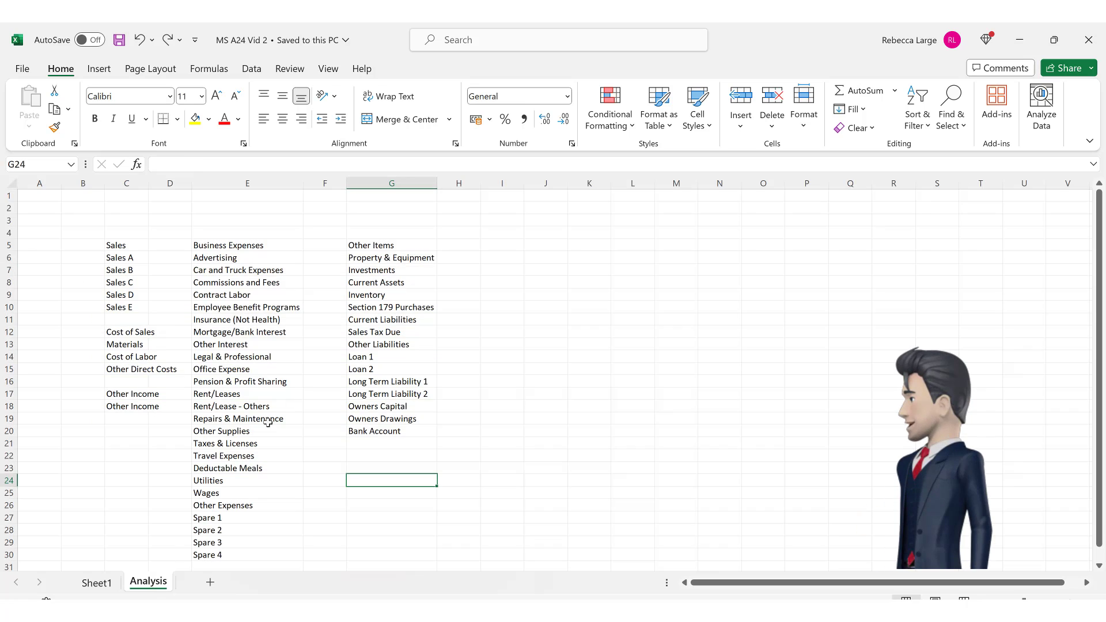
pyautogui.click(501, 245)
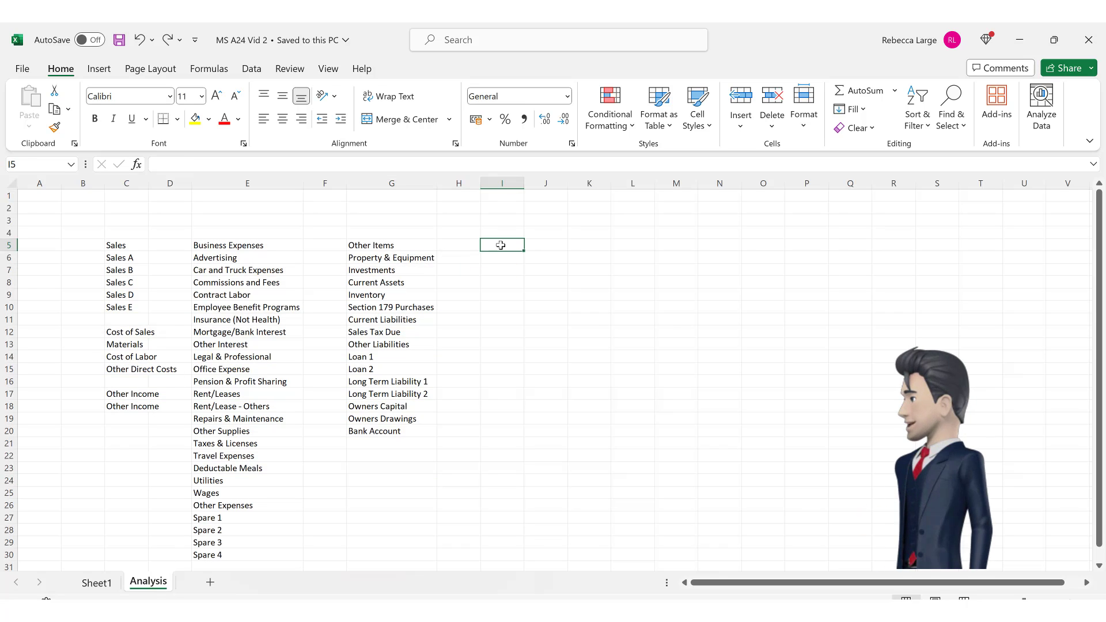
pyautogui.write('Re')
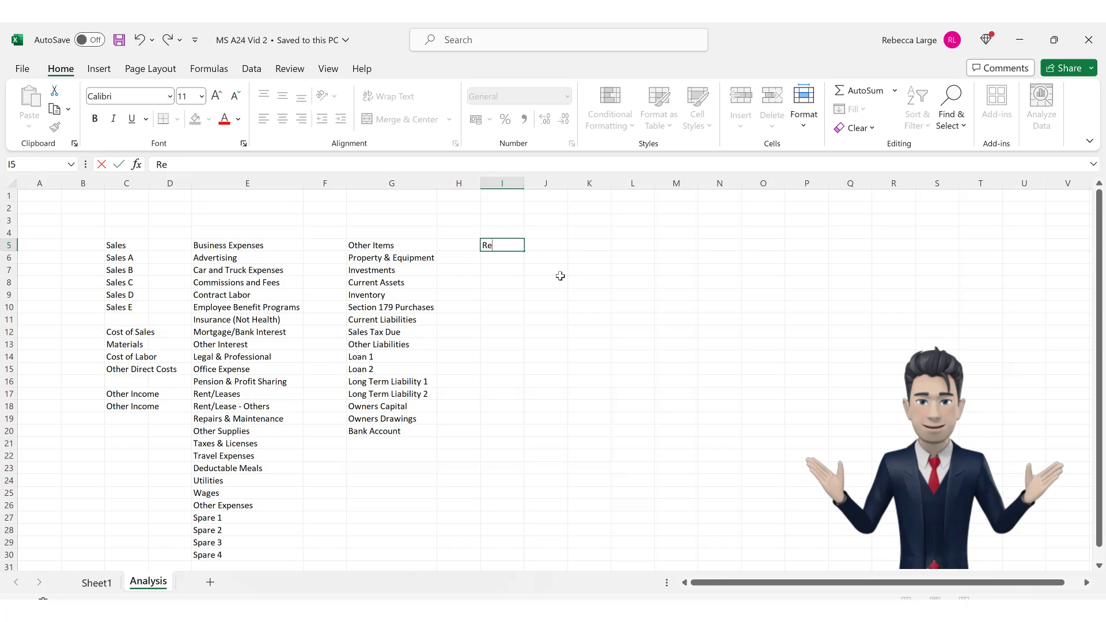
pyautogui.write('ceipt')
pyautogui.press('Return')
pyautogui.write('Payment')
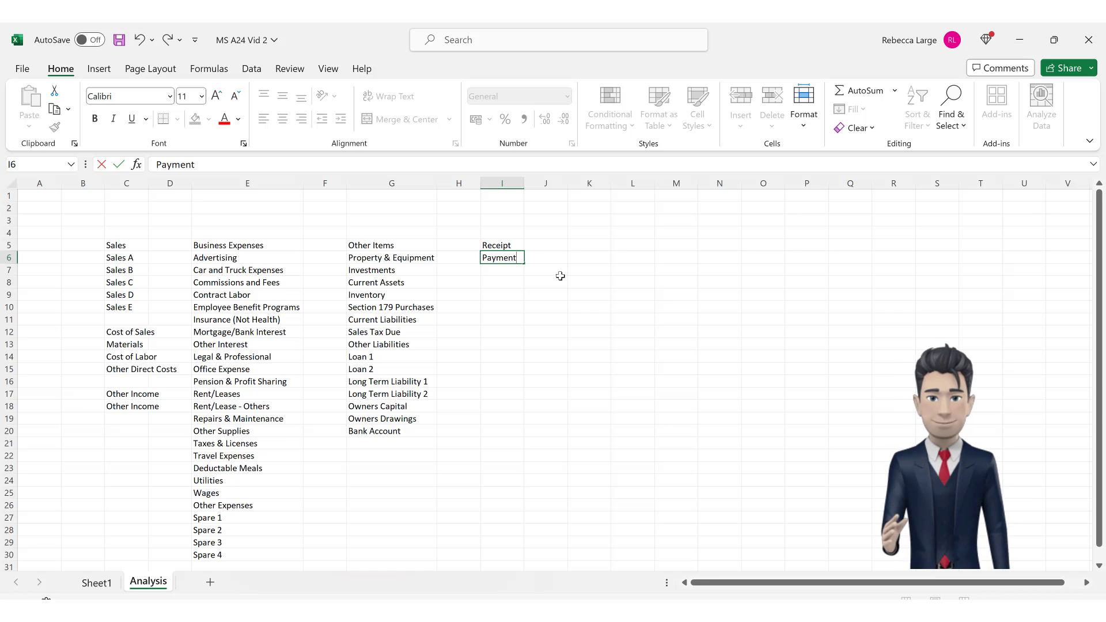
# - Give Sheet1's Type cell D6 a drop-down list sourced from Analysis!$I$5:$I$6 (Receipt, Payment)
pyautogui.click(105, 583)
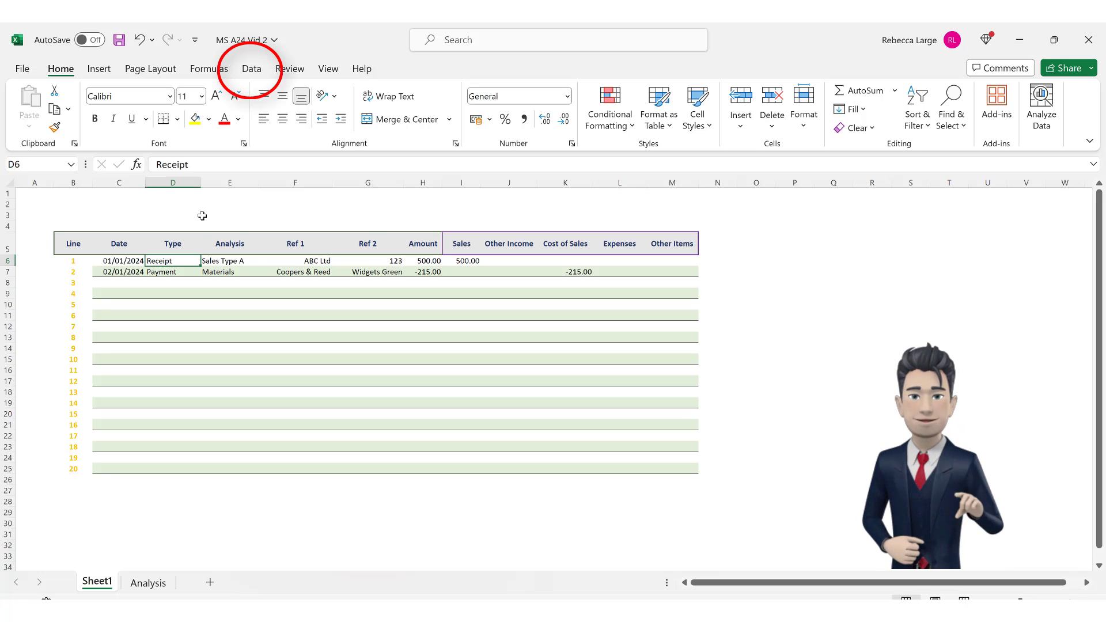
pyautogui.click(251, 70)
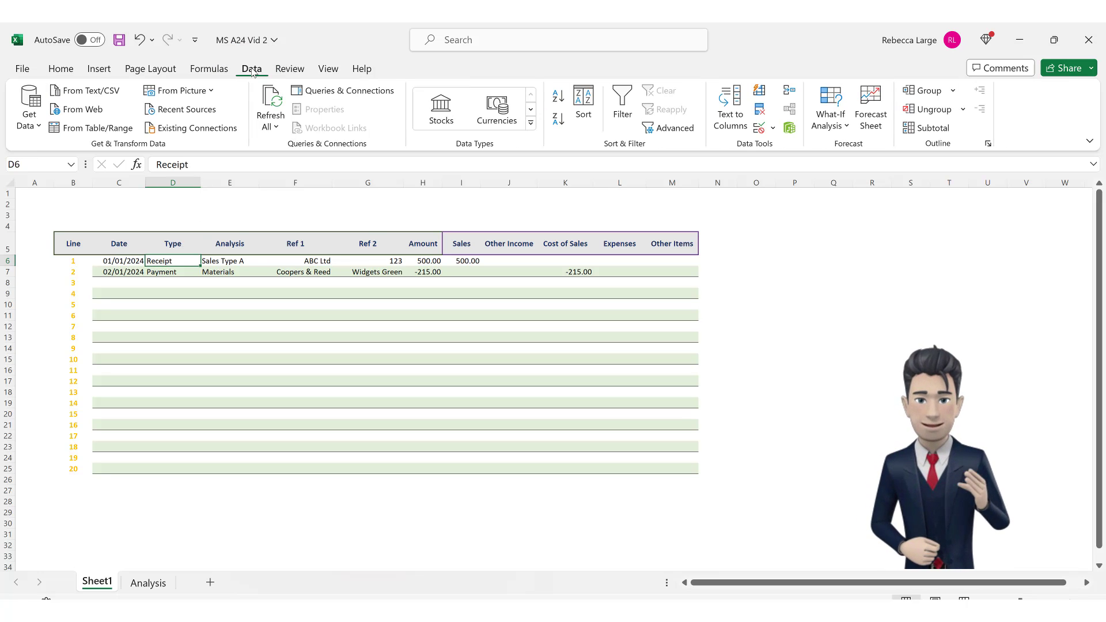
pyautogui.click(760, 128)
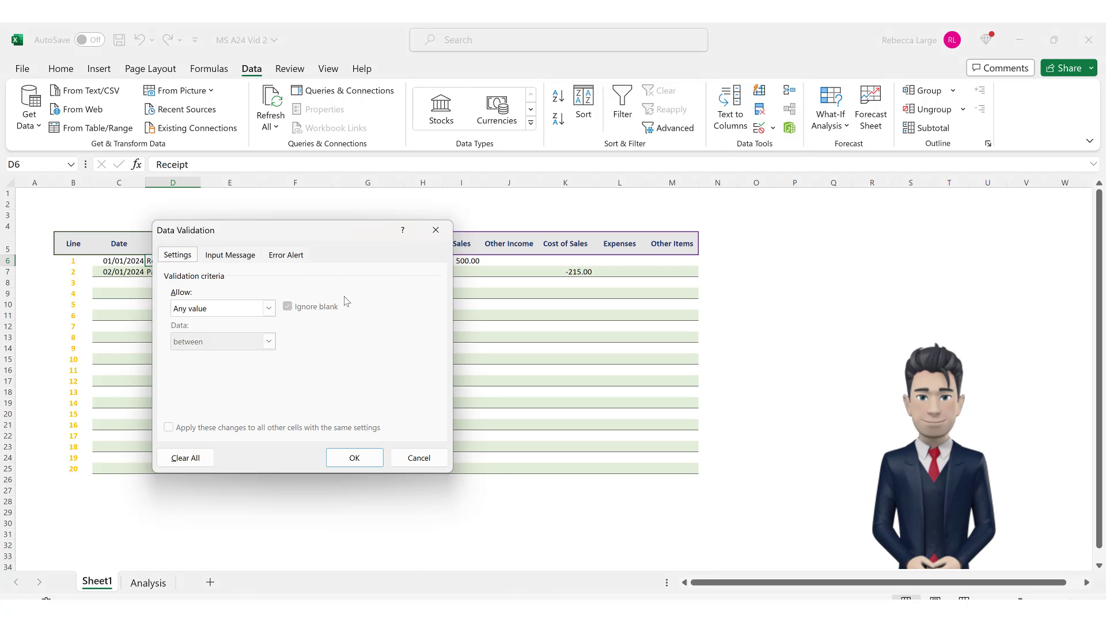
pyautogui.click(268, 310)
pyautogui.click(242, 354)
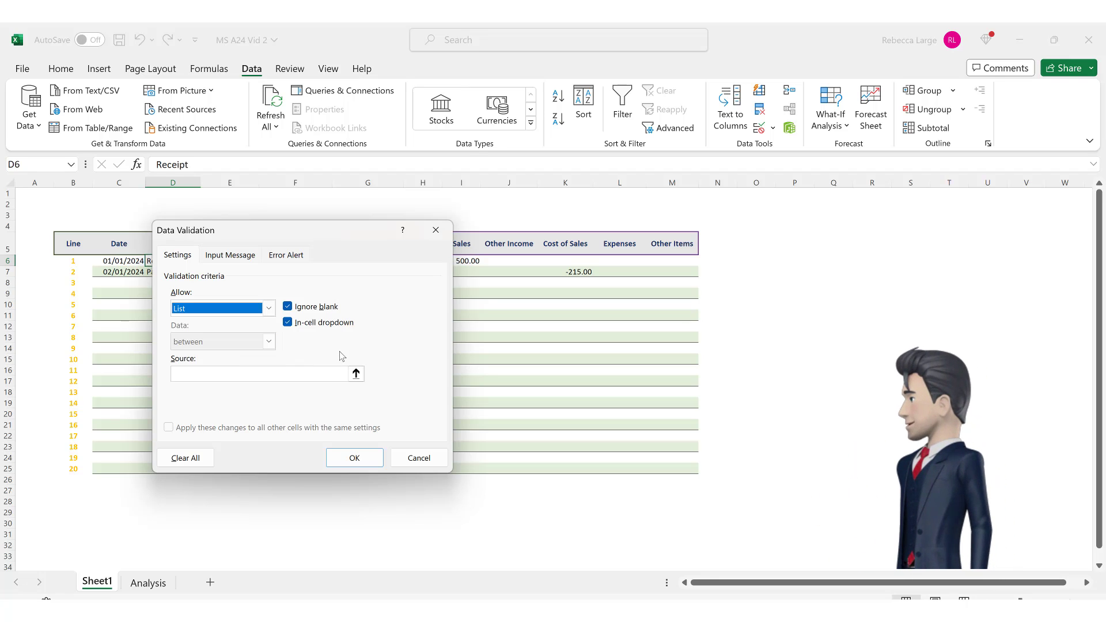
pyautogui.click(328, 374)
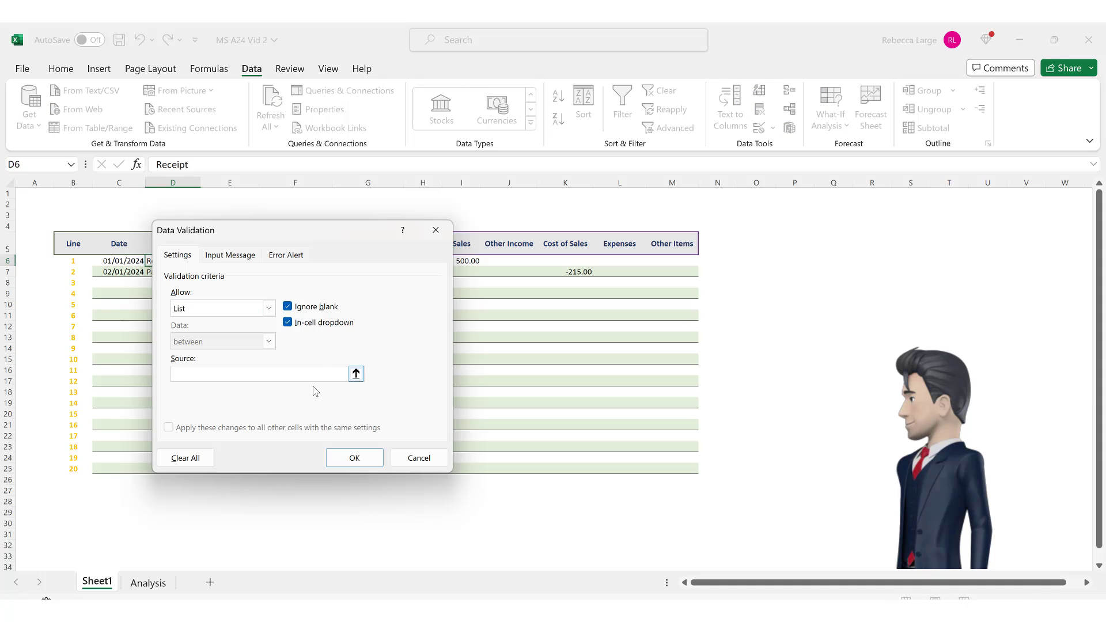
pyautogui.click(148, 582)
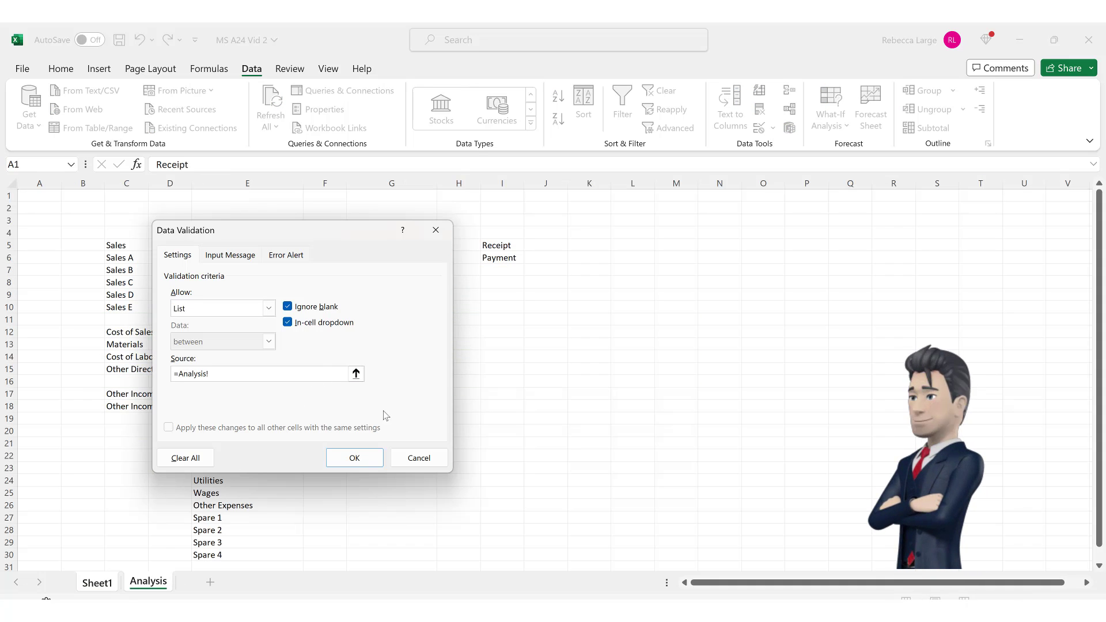
pyautogui.moveTo(506, 246); pyautogui.dragTo(511, 259)
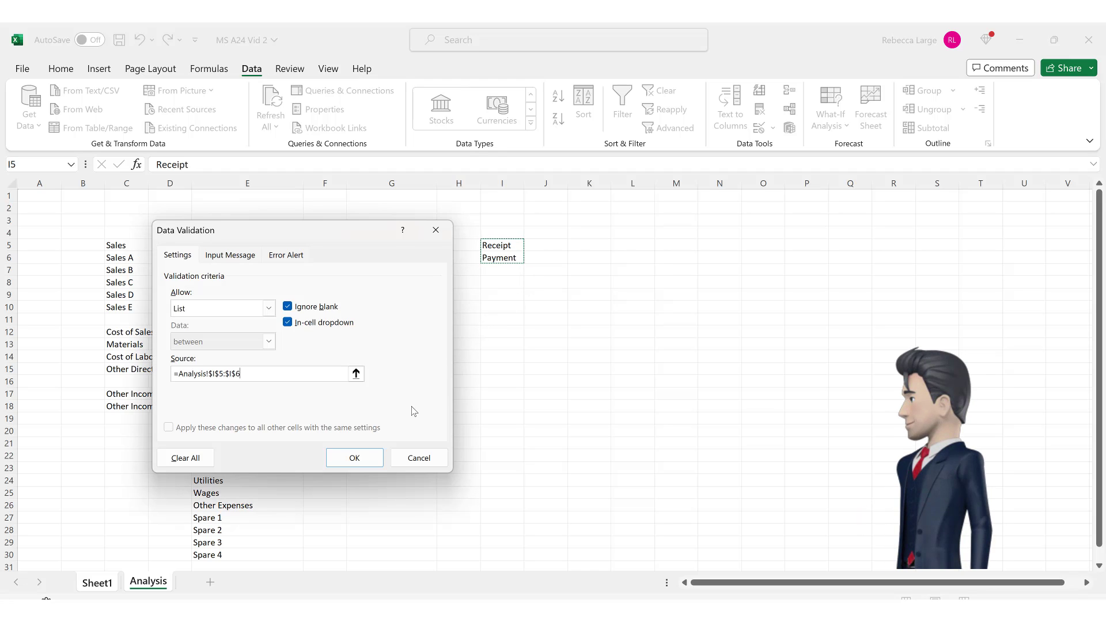
pyautogui.click(355, 457)
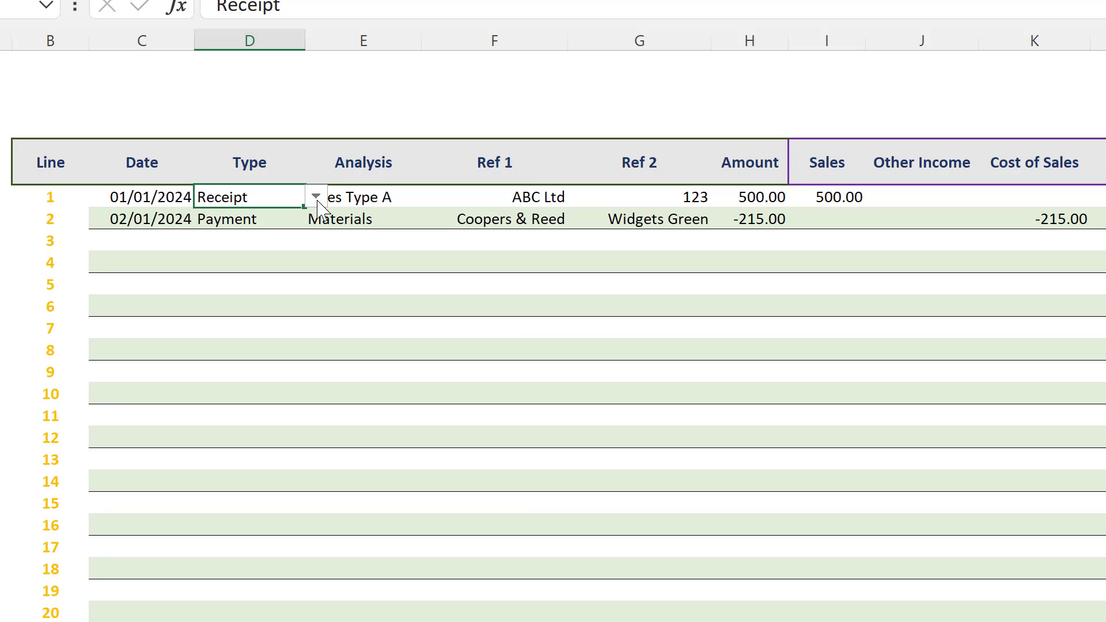
pyautogui.click(316, 197)
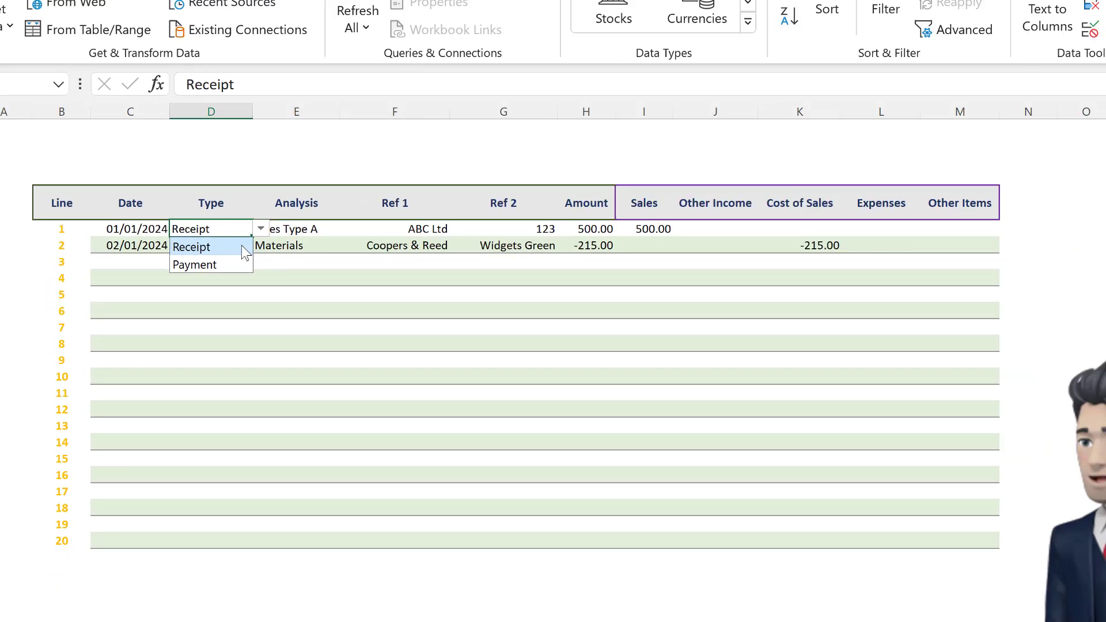
pyautogui.click(300, 219)
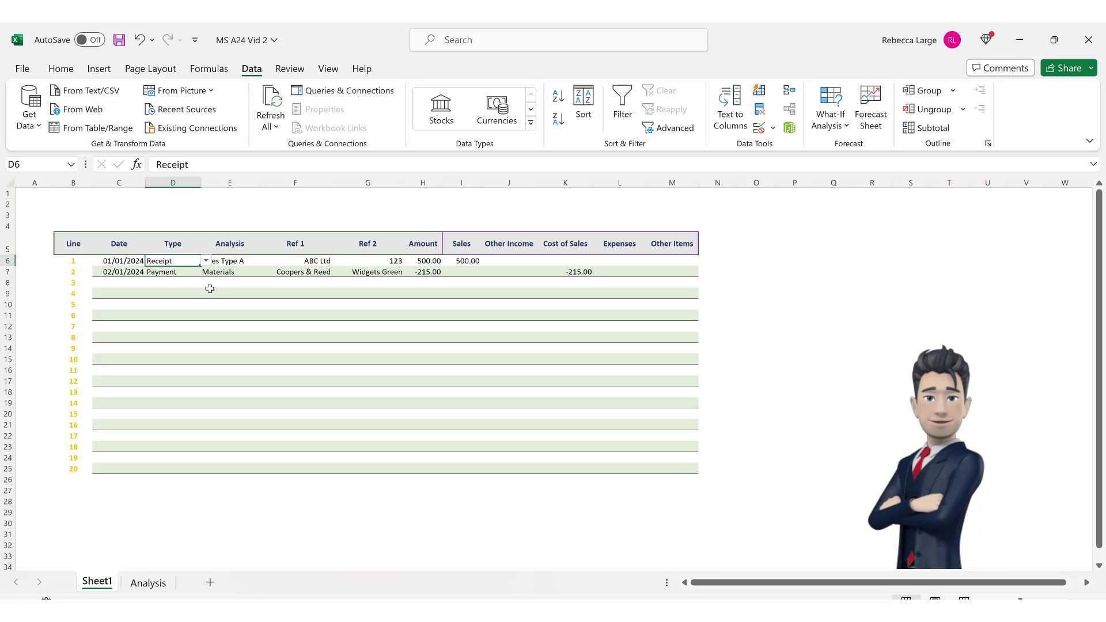
# - Select the Sales Type A cell E6 on Sheet1, then switch to the Analysis sheet
pyautogui.click(232, 261)
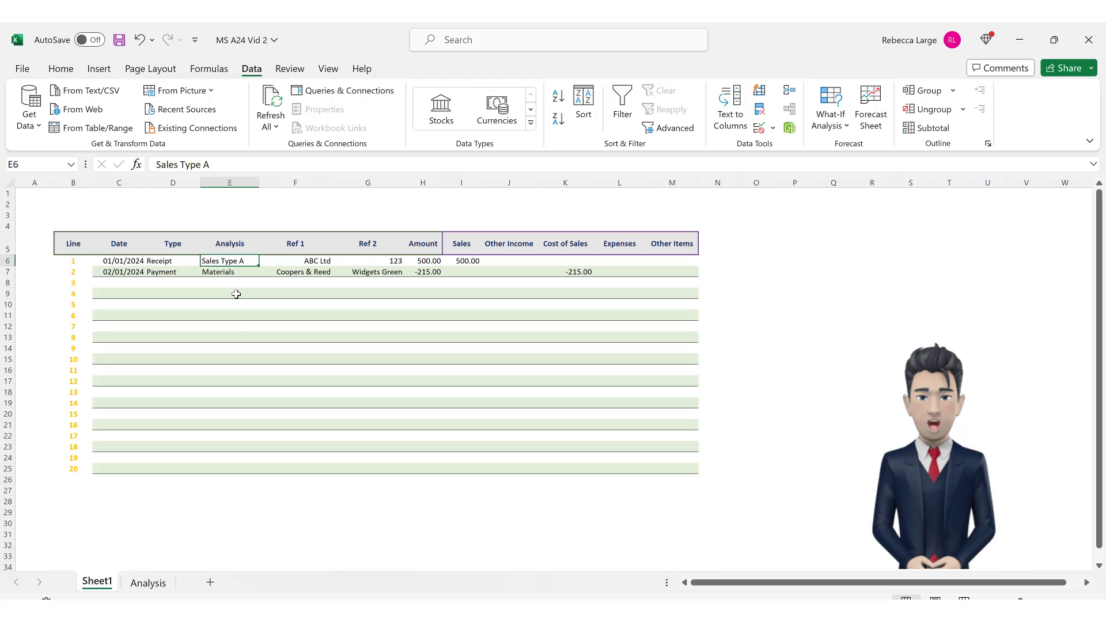
pyautogui.click(151, 583)
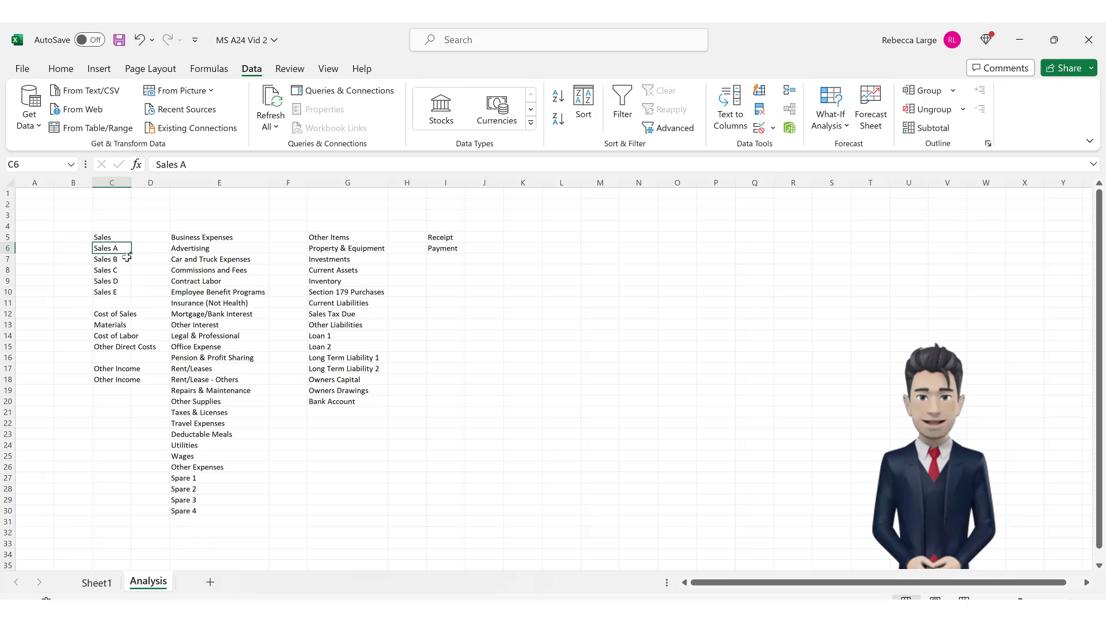
# - Copy Sales A through Sales E into C35 downward and save the workbook
pyautogui.moveTo(123, 248); pyautogui.dragTo(115, 292)
pyautogui.hotkey('ctrl', 'c')
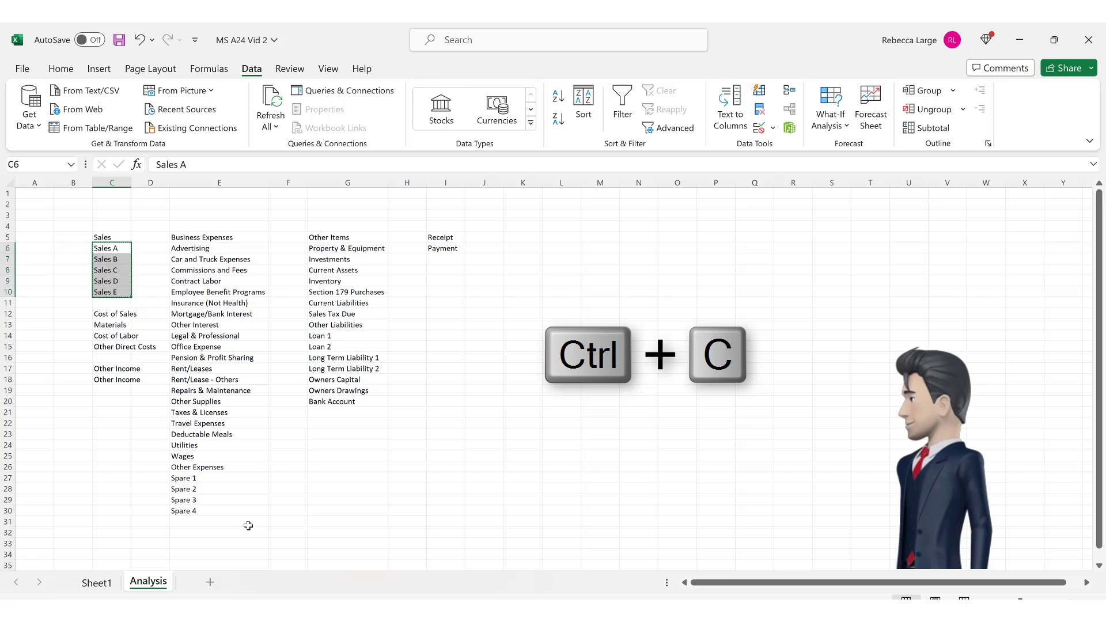
pyautogui.click(120, 565)
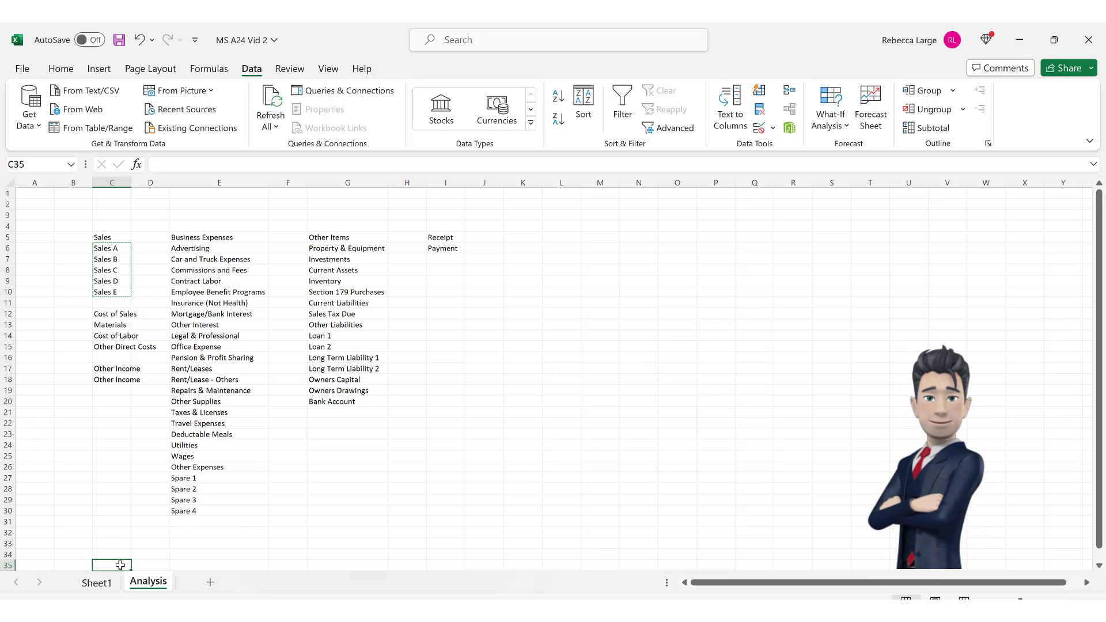
pyautogui.hotkey('ctrl', 'v')
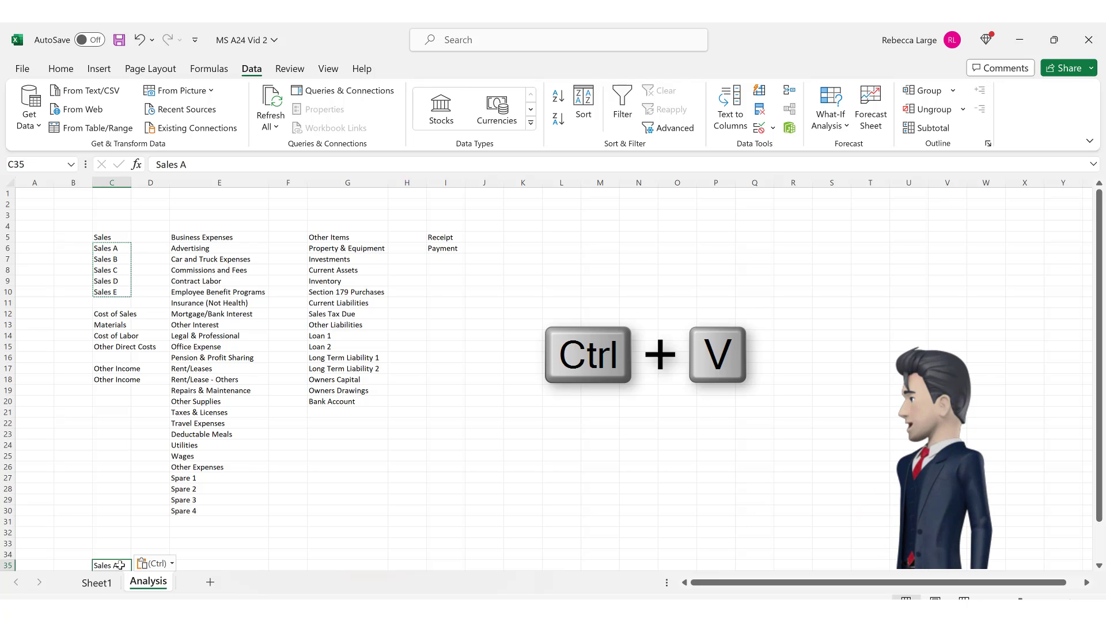
pyautogui.scroll(-2, 148, 535)
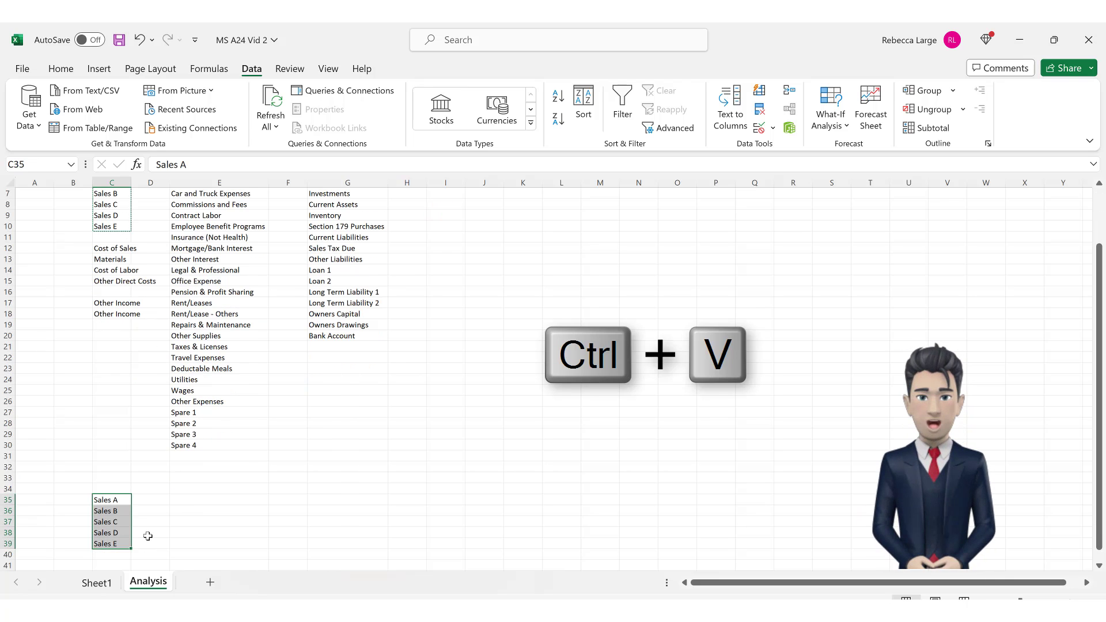
pyautogui.scroll(1, 99, 482)
pyautogui.hotkey('ctrl', 's')
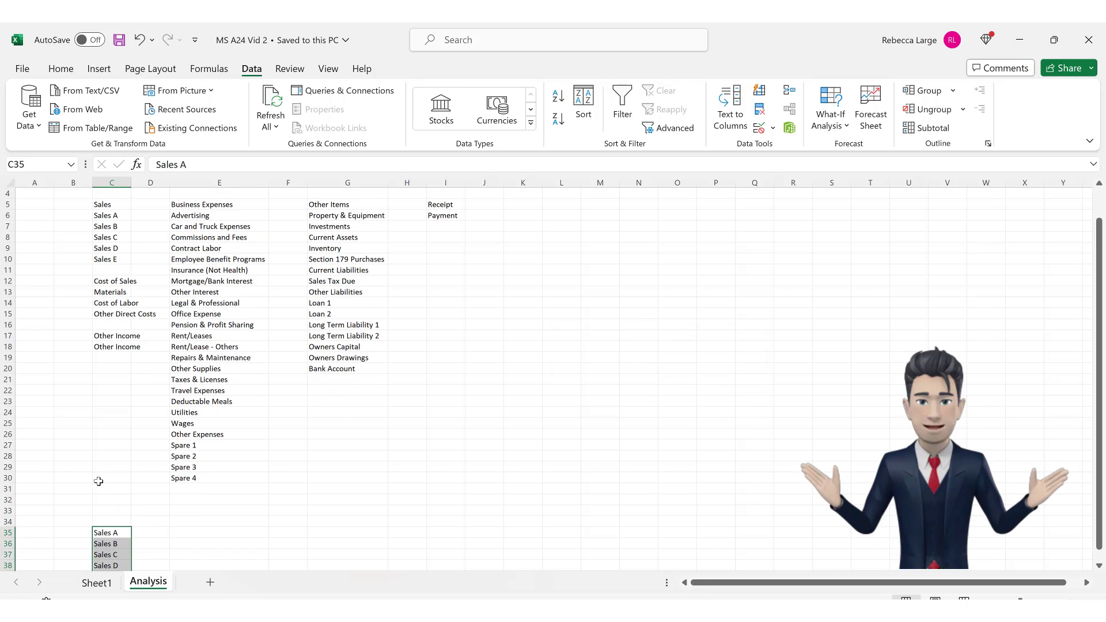
# - Copy Materials, Cost of Labor and Other Direct Costs below the sales list, starting at C40
pyautogui.scroll(1, 98, 482)
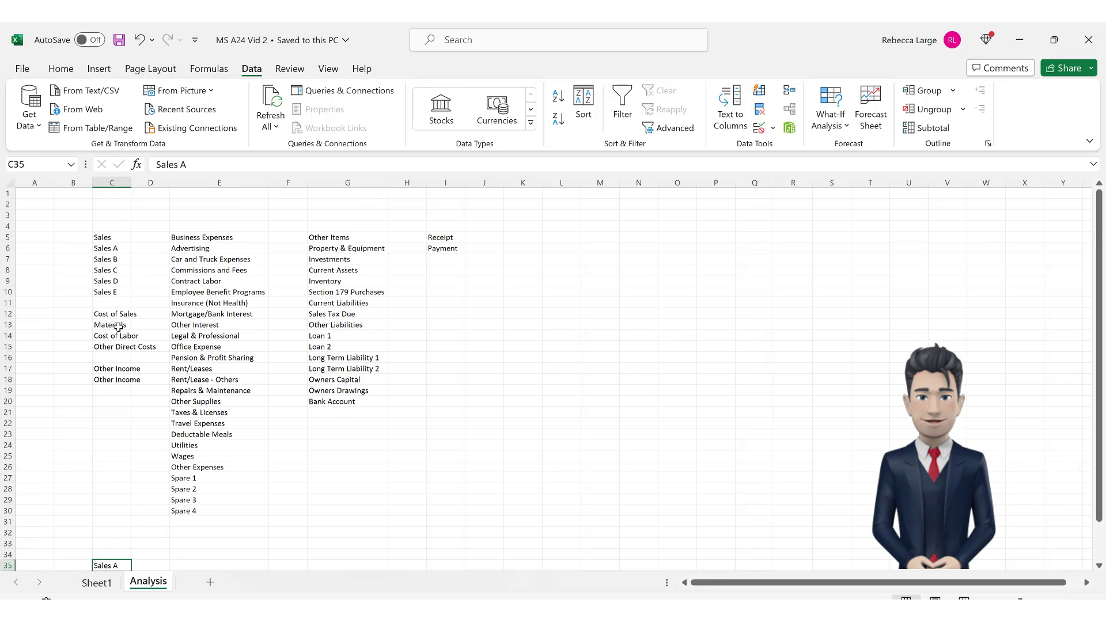
pyautogui.moveTo(118, 327); pyautogui.dragTo(119, 346)
pyautogui.hotkey('ctrl', 'c')
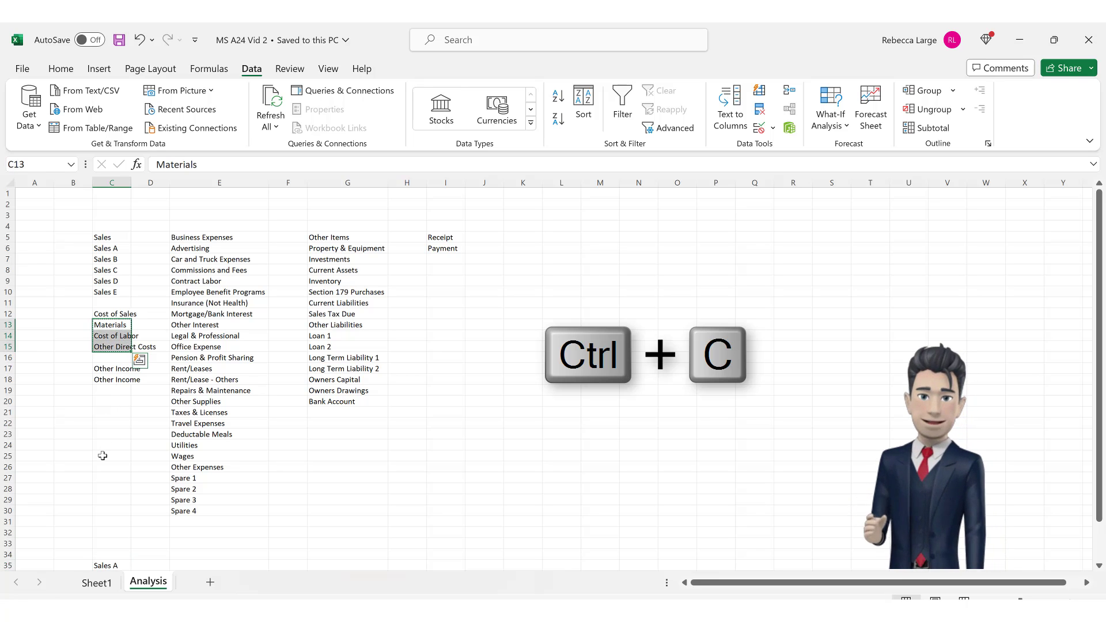
pyautogui.scroll(-2, 104, 456)
pyautogui.scroll(-1, 106, 457)
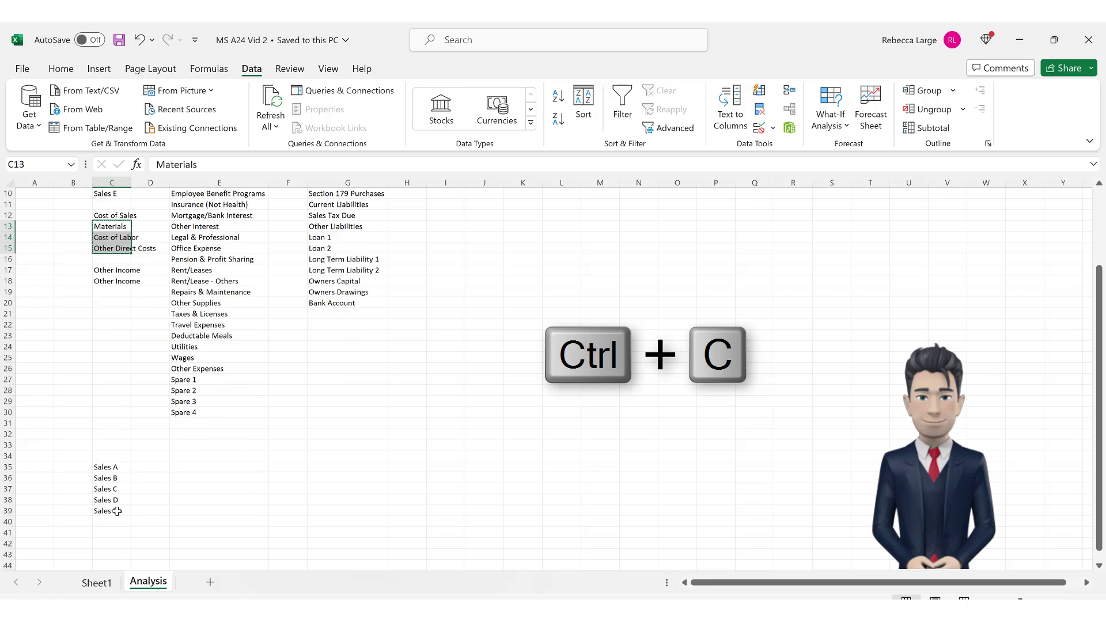
pyautogui.click(112, 521)
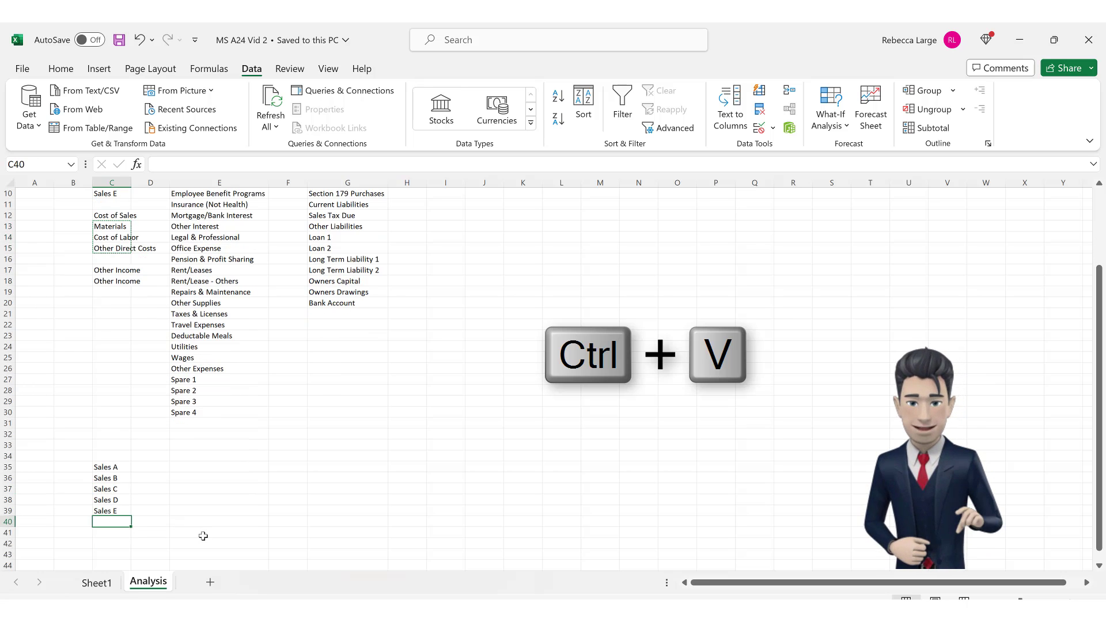
pyautogui.hotkey('ctrl', 'v')
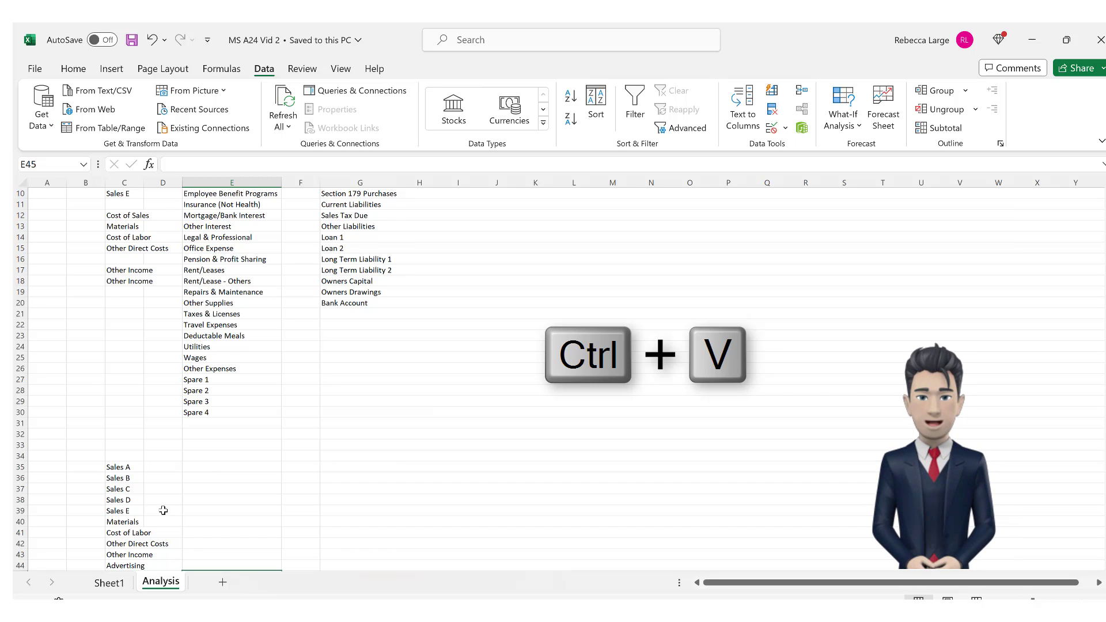
pyautogui.scroll(1, 163, 510)
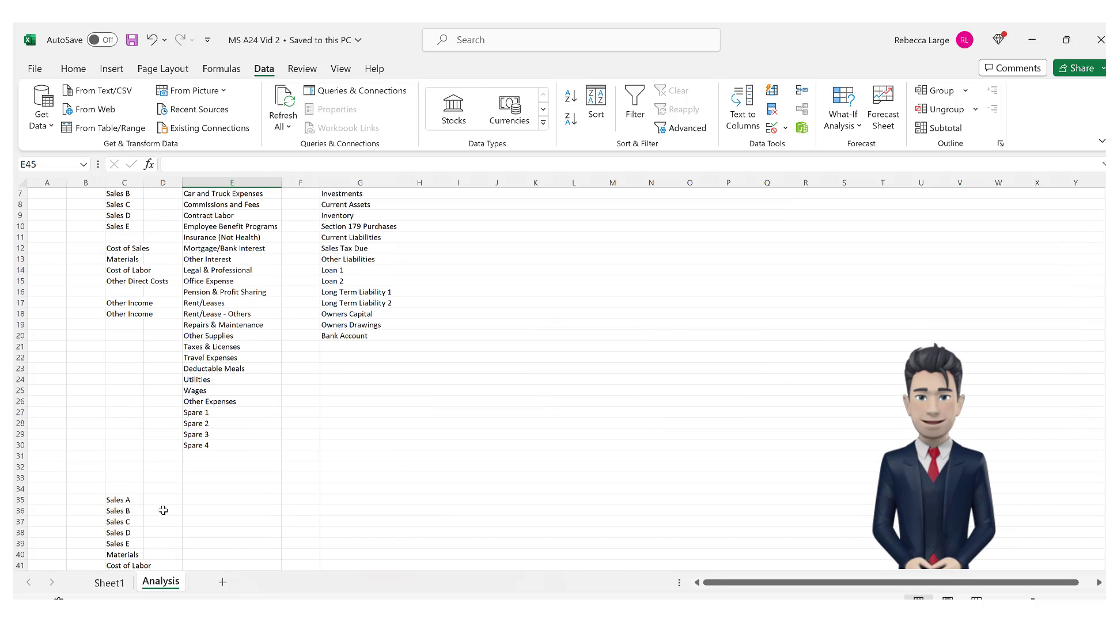
pyautogui.scroll(1, 163, 510)
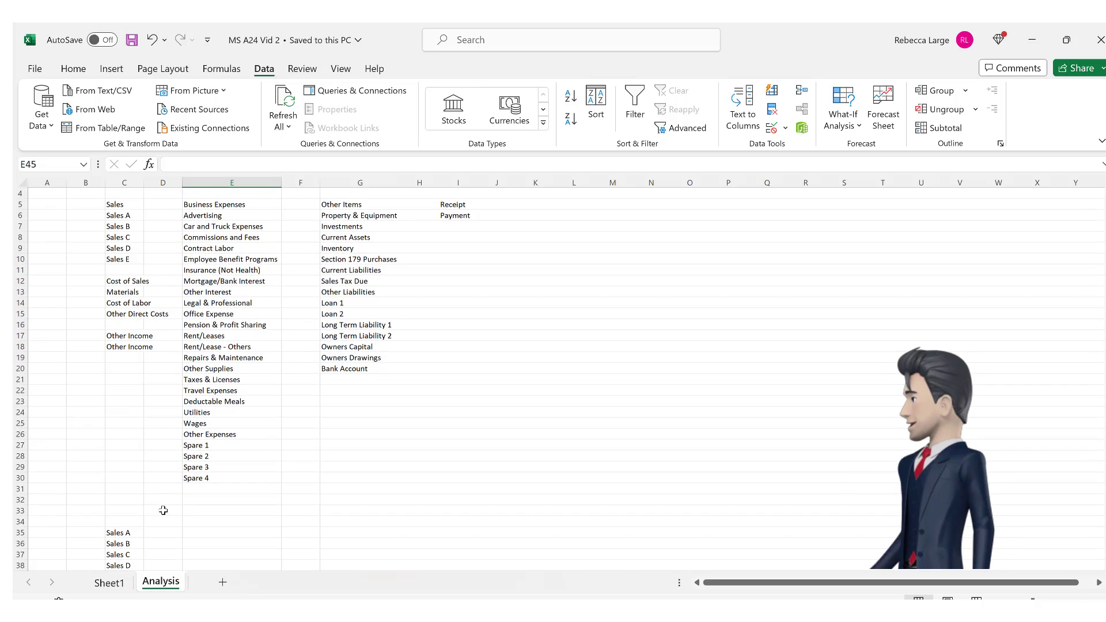
pyautogui.scroll(-2, 209, 527)
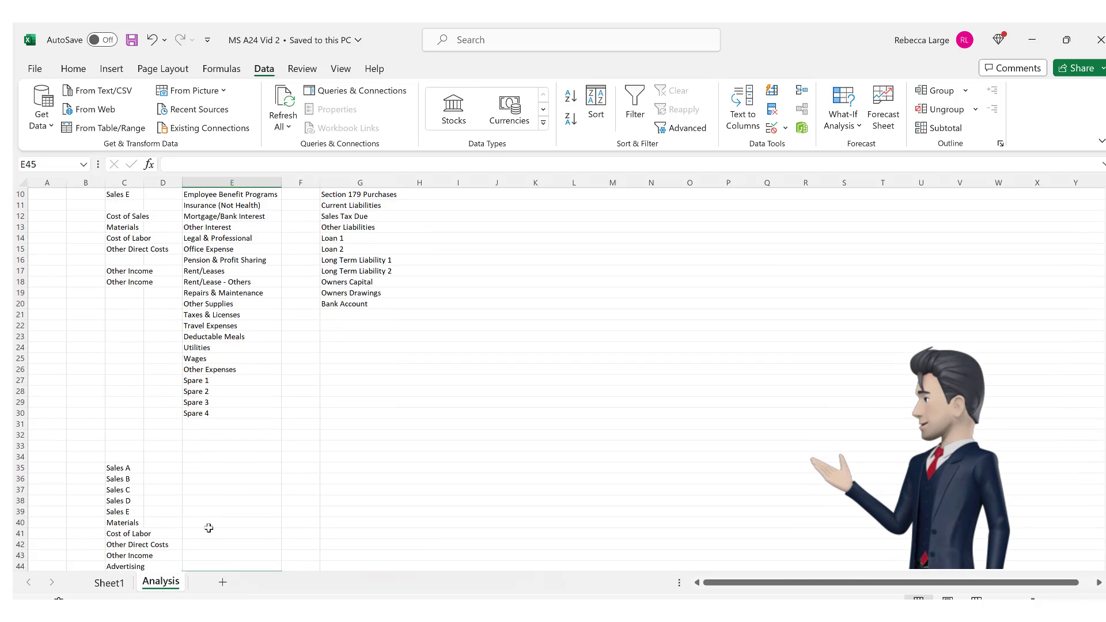
pyautogui.scroll(-4, 209, 528)
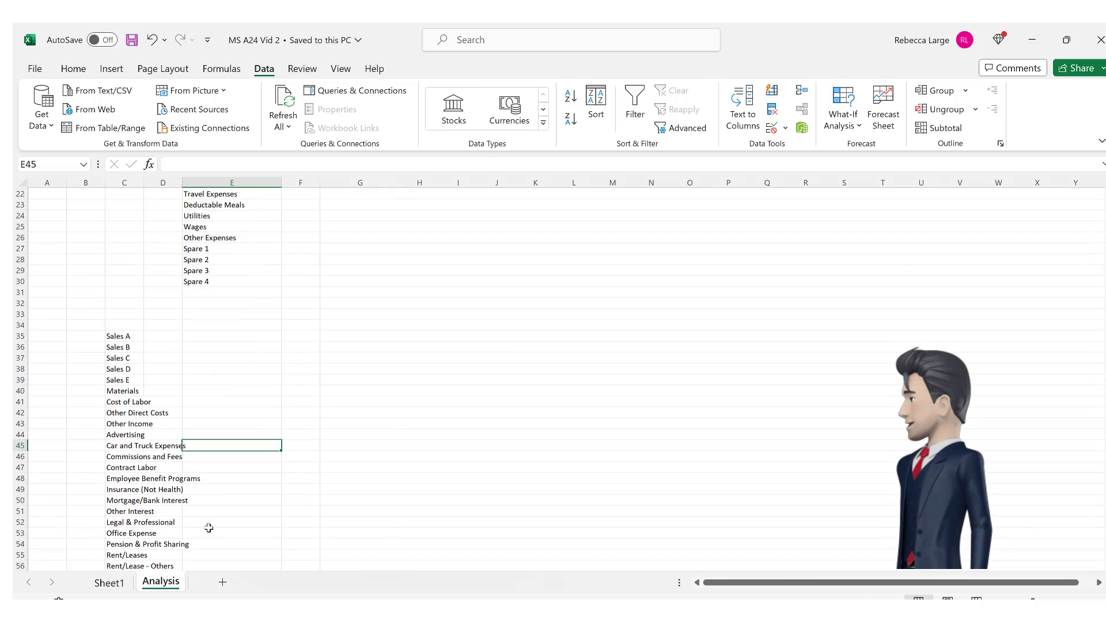
pyautogui.scroll(-2, 209, 527)
pyautogui.scroll(-5, 209, 527)
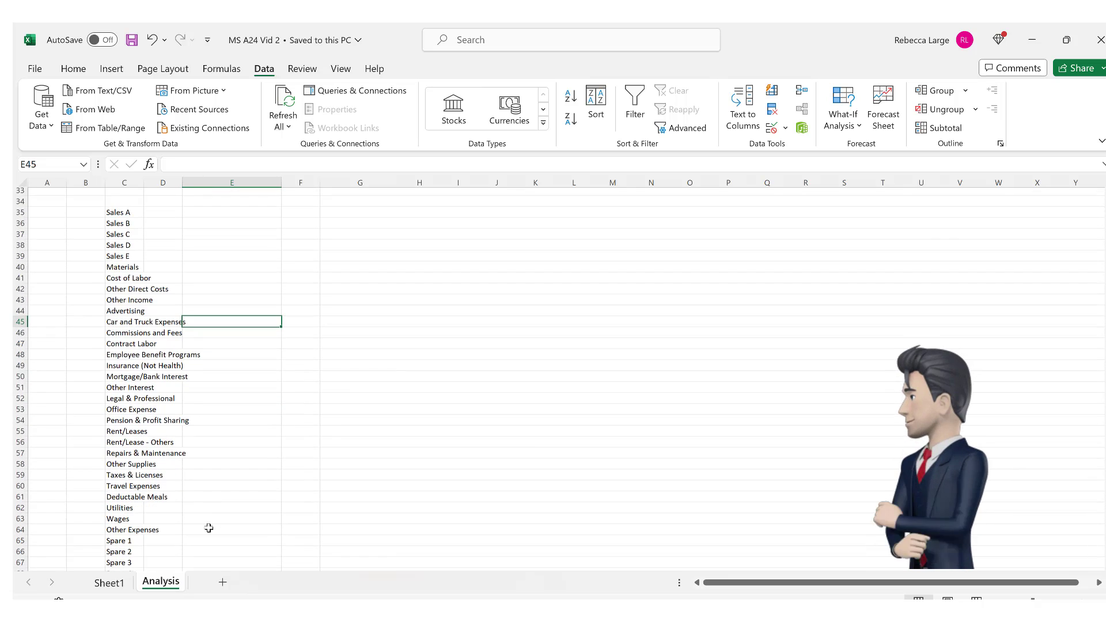
pyautogui.scroll(-3, 209, 528)
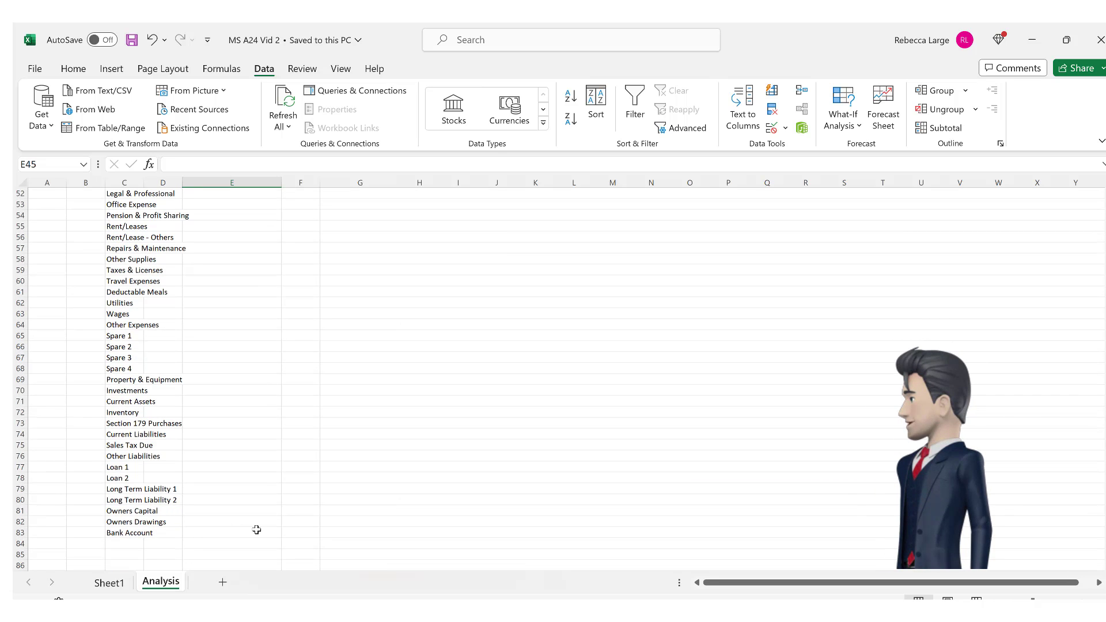
pyautogui.scroll(1, 256, 529)
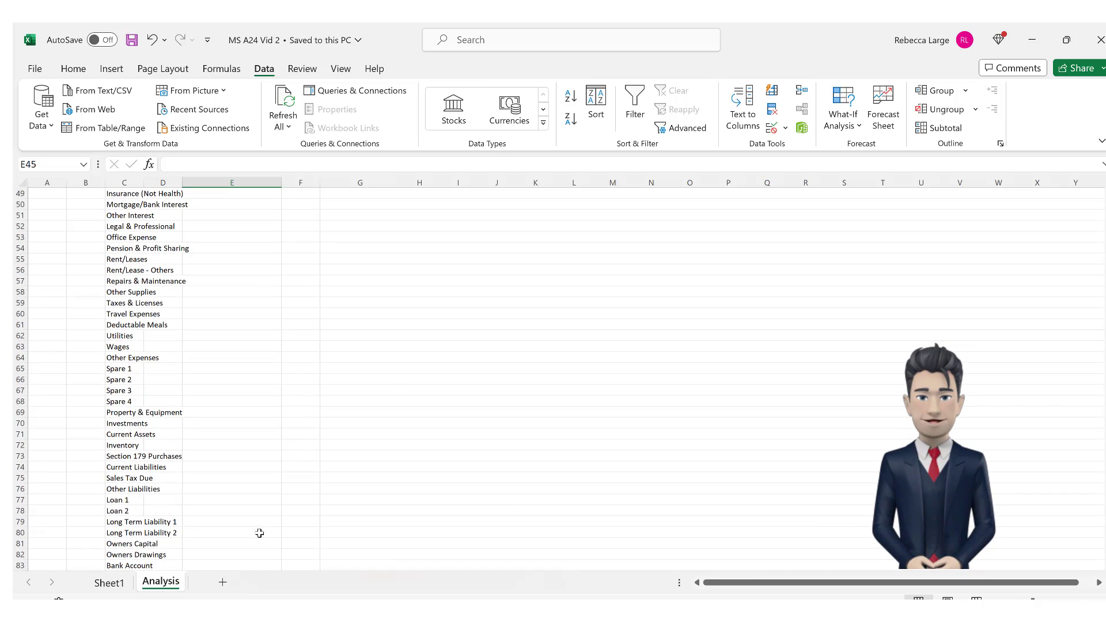
# - Set up list validation for Sheet1's cell E6, selecting Analysis!$C$35:$C$83 as the source
pyautogui.click(116, 588)
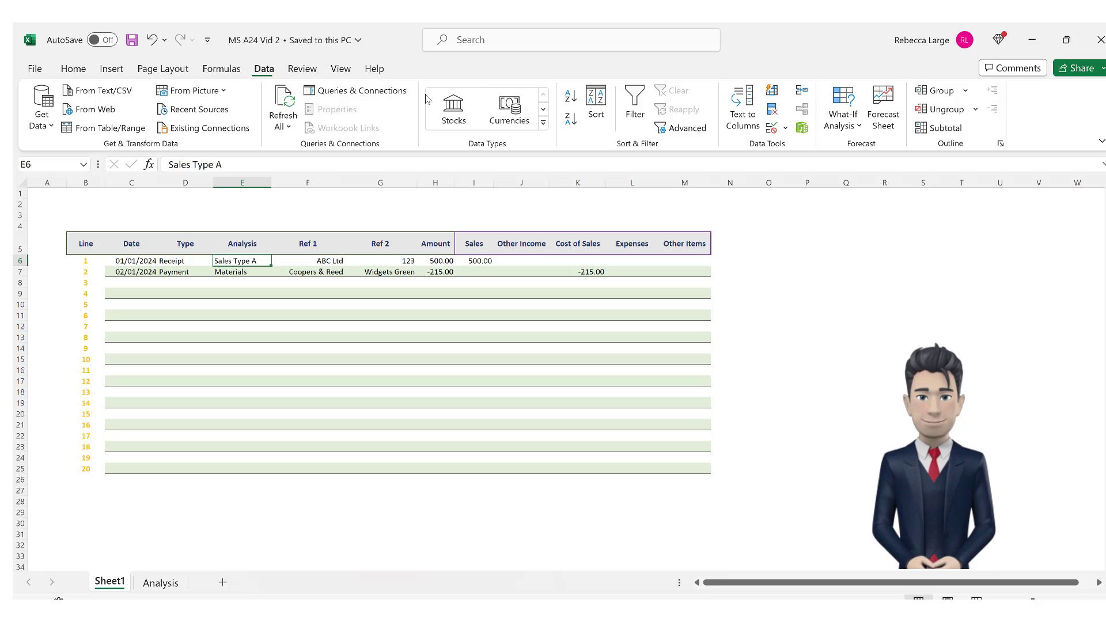
pyautogui.click(771, 128)
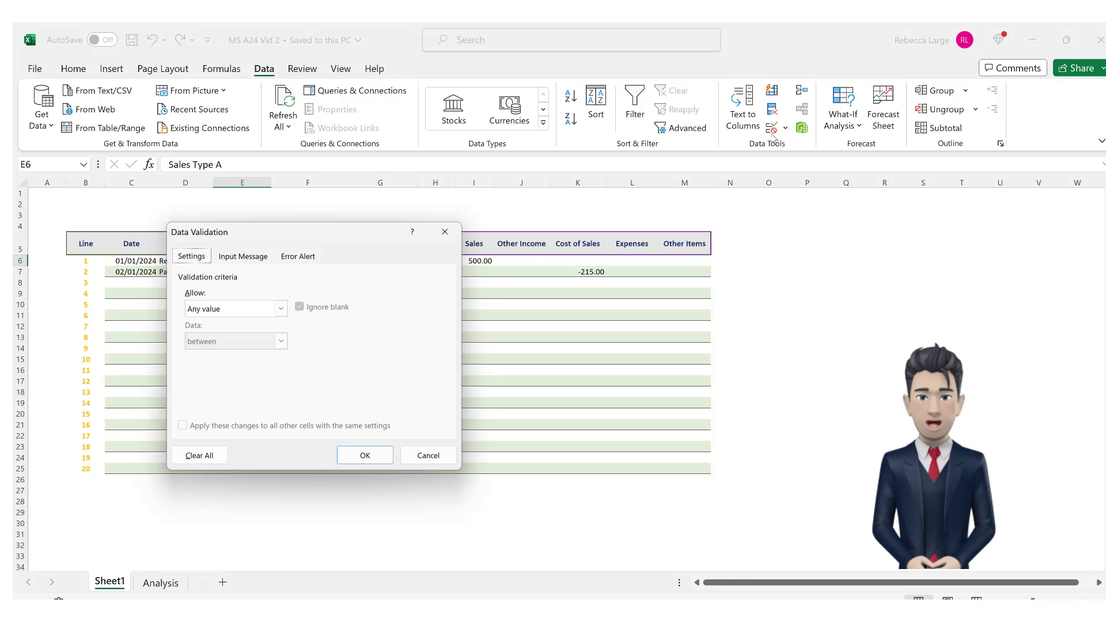
pyautogui.click(281, 308)
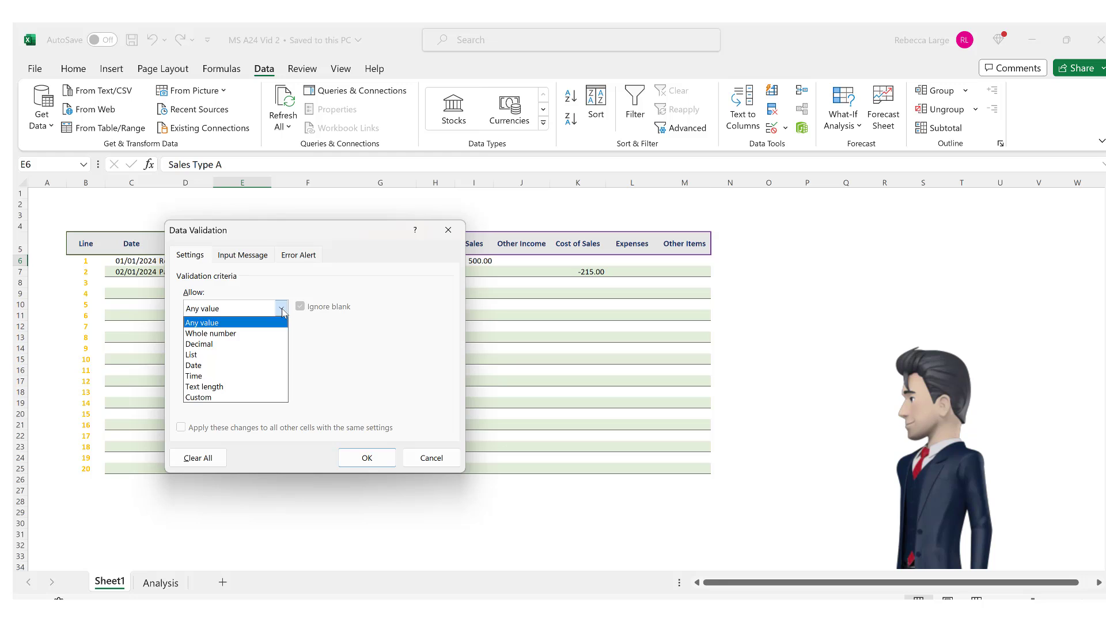
pyautogui.click(237, 354)
pyautogui.click(234, 374)
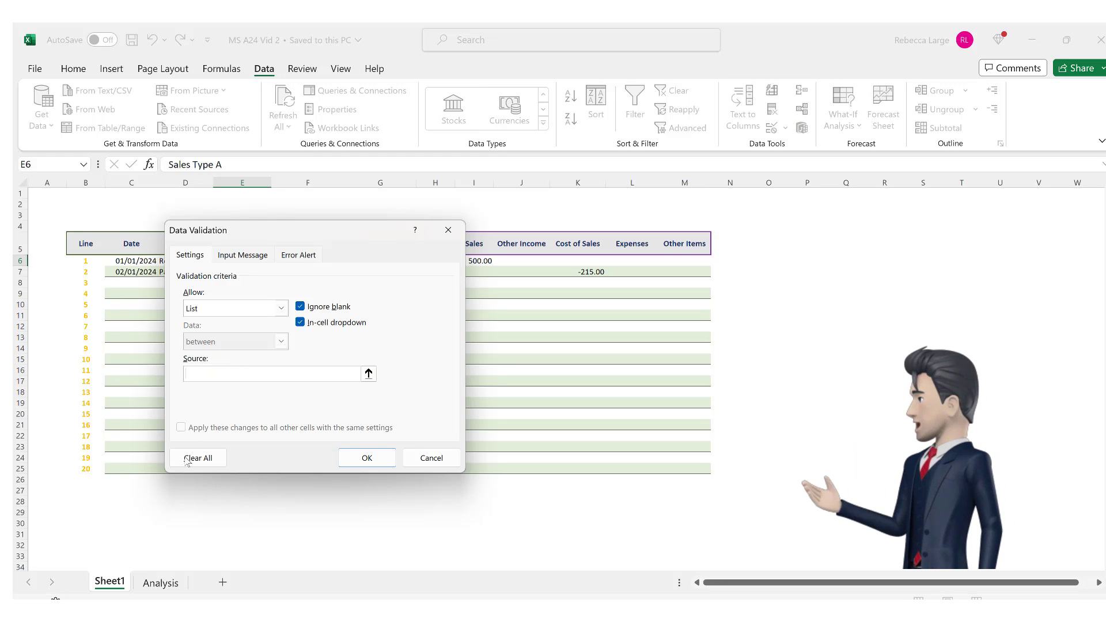
pyautogui.click(169, 588)
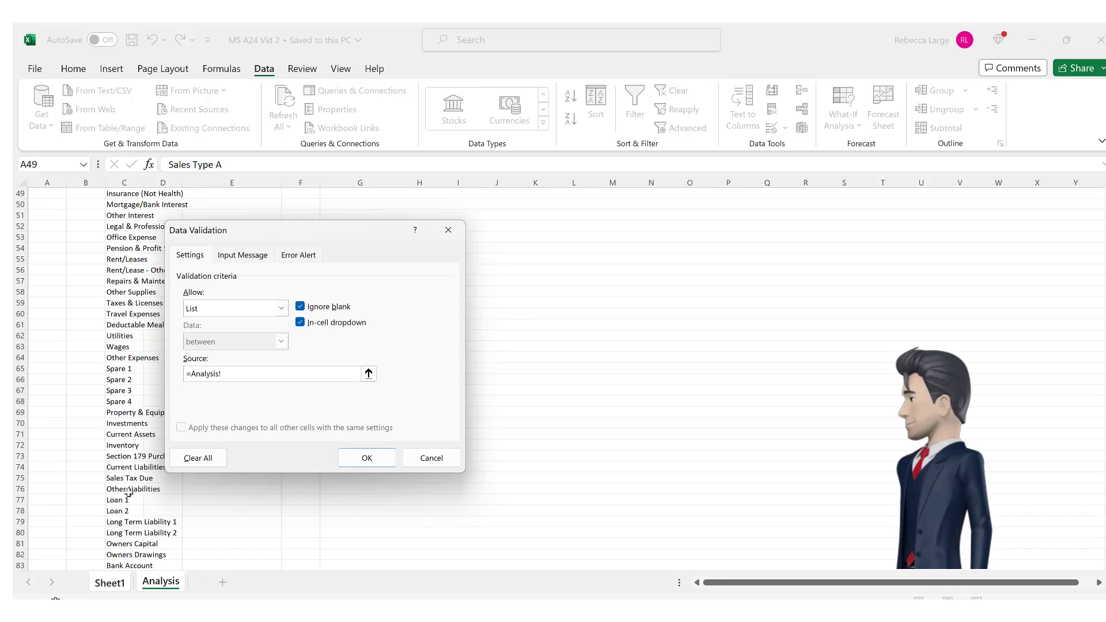
pyautogui.moveTo(305, 225); pyautogui.dragTo(365, 233)
pyautogui.scroll(7, 152, 337)
pyautogui.click(131, 268)
pyautogui.moveTo(131, 267); pyautogui.dragTo(125, 509)
# - Apply the validation and check E6's category drop-down, leaving Sales Type A selected
pyautogui.click(427, 465)
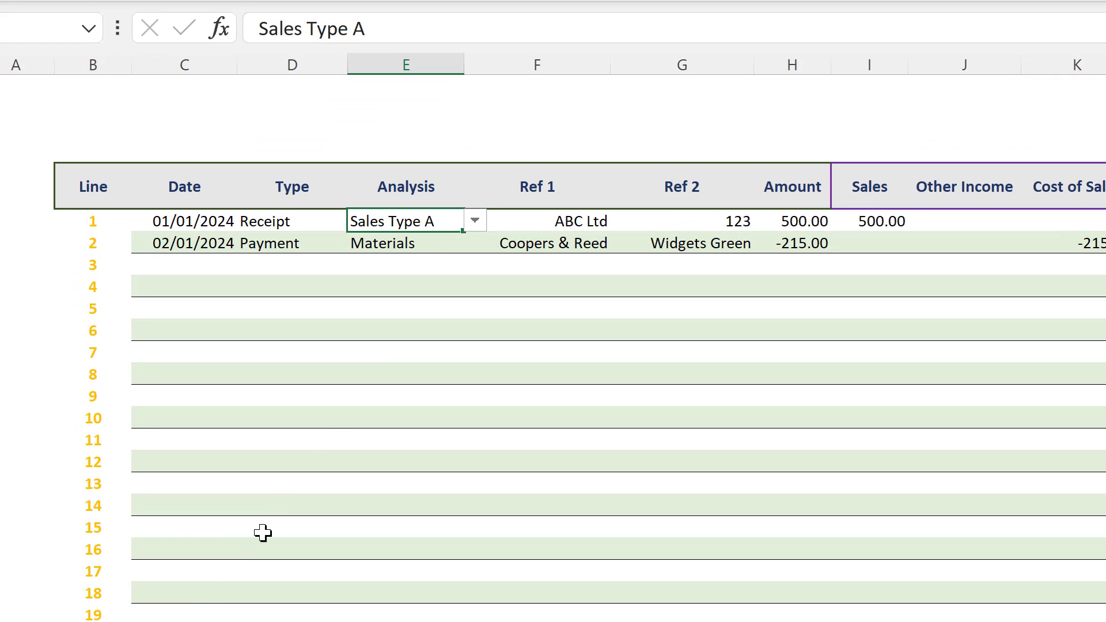
pyautogui.click(475, 222)
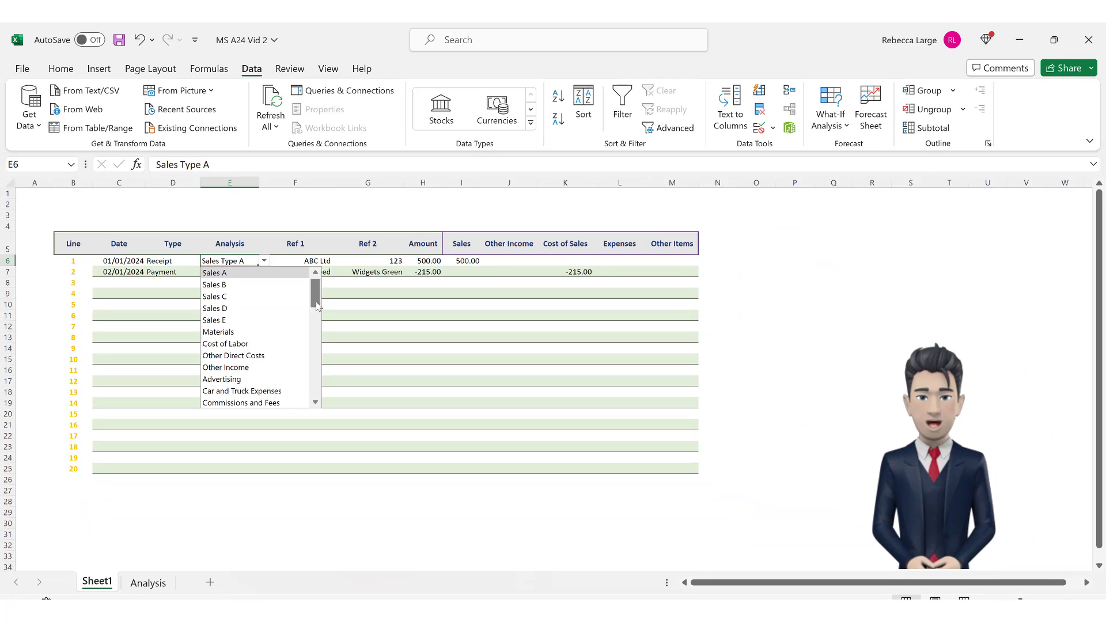
pyautogui.moveTo(362, 301); pyautogui.dragTo(316, 293)
pyautogui.click(269, 262)
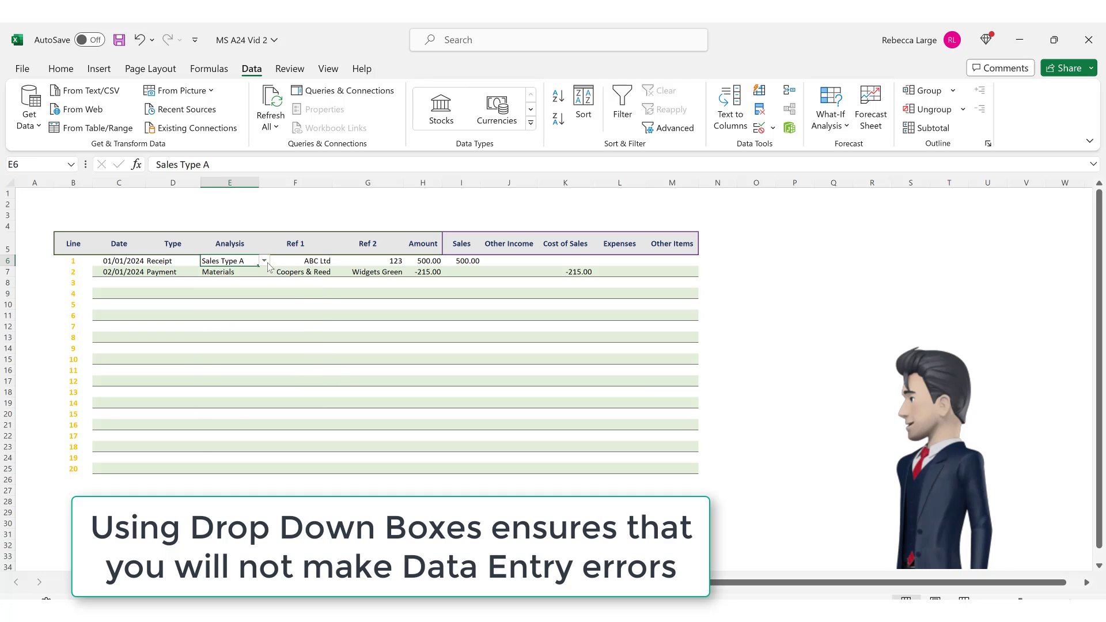